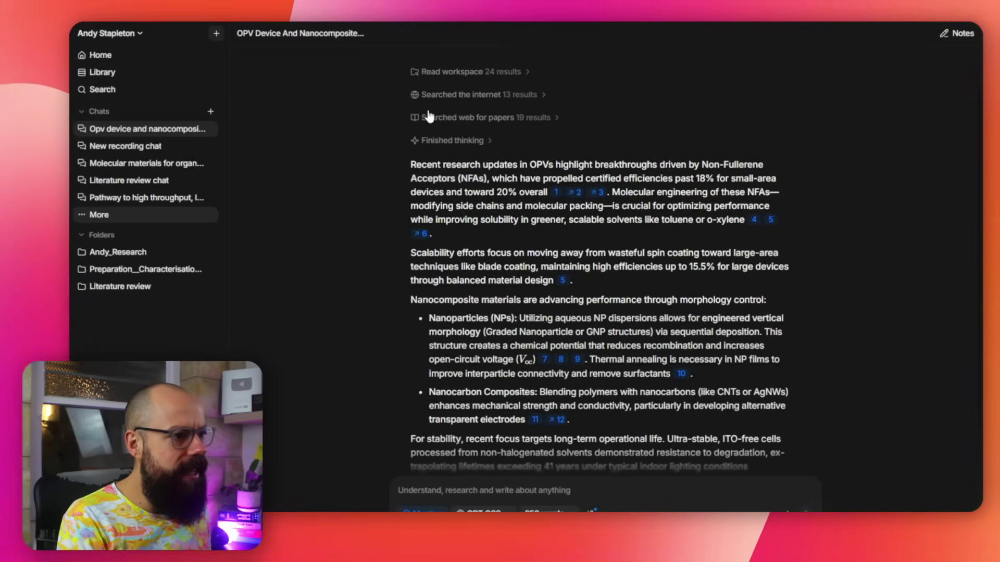
pyautogui.scroll(2, 447, 99)
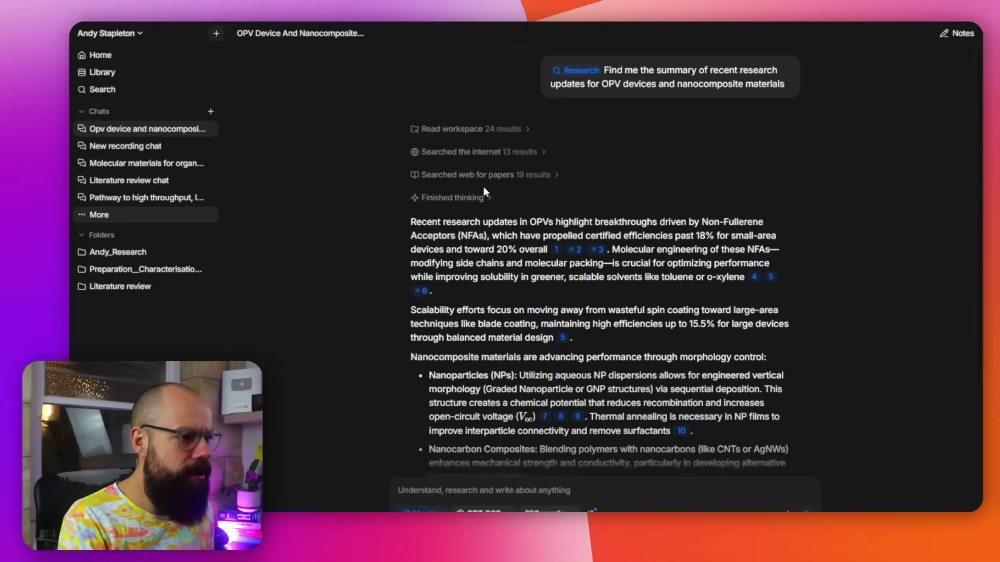
pyautogui.scroll(-3, 628, 111)
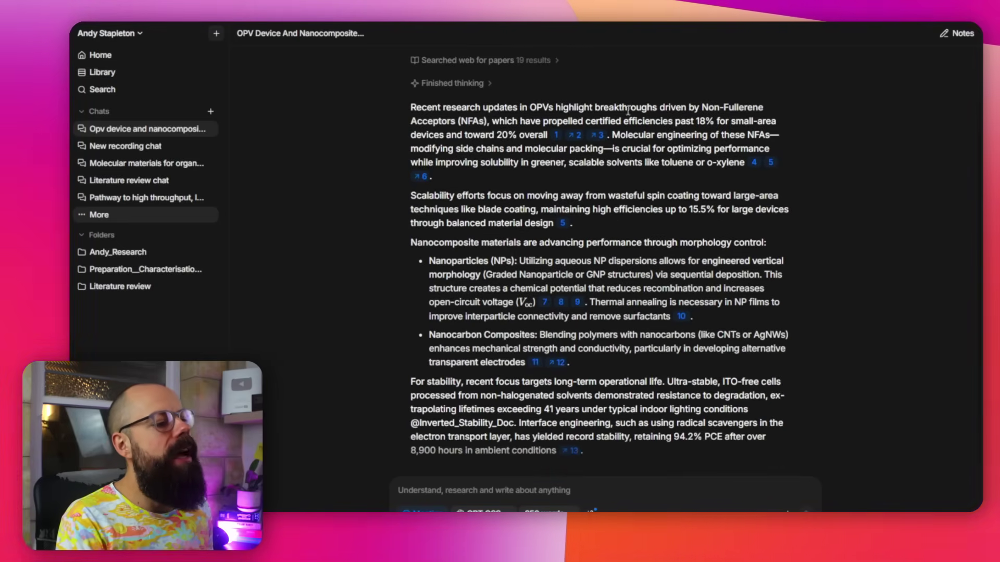
pyautogui.click(575, 135)
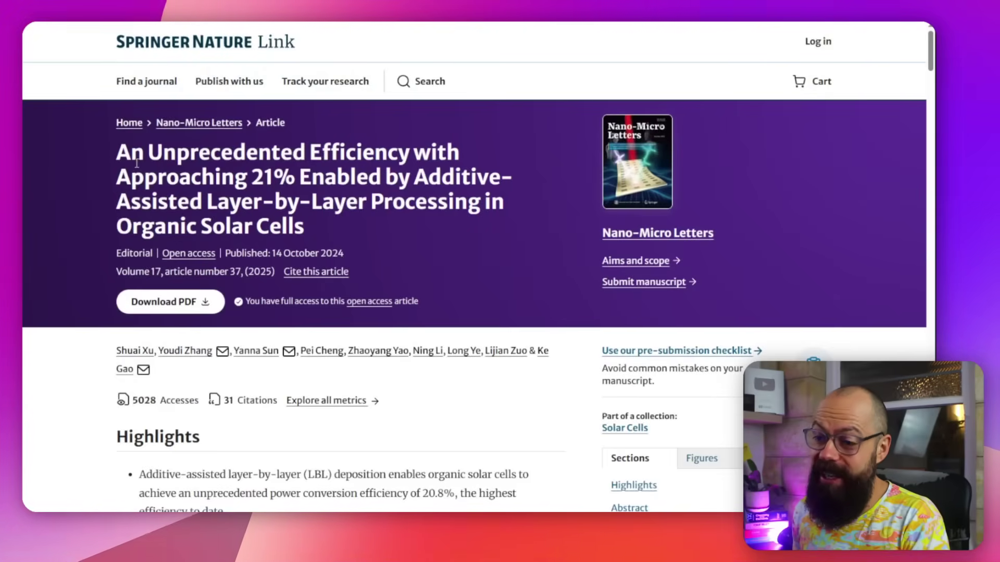
pyautogui.moveTo(116, 151); pyautogui.dragTo(327, 229)
pyautogui.click(327, 229)
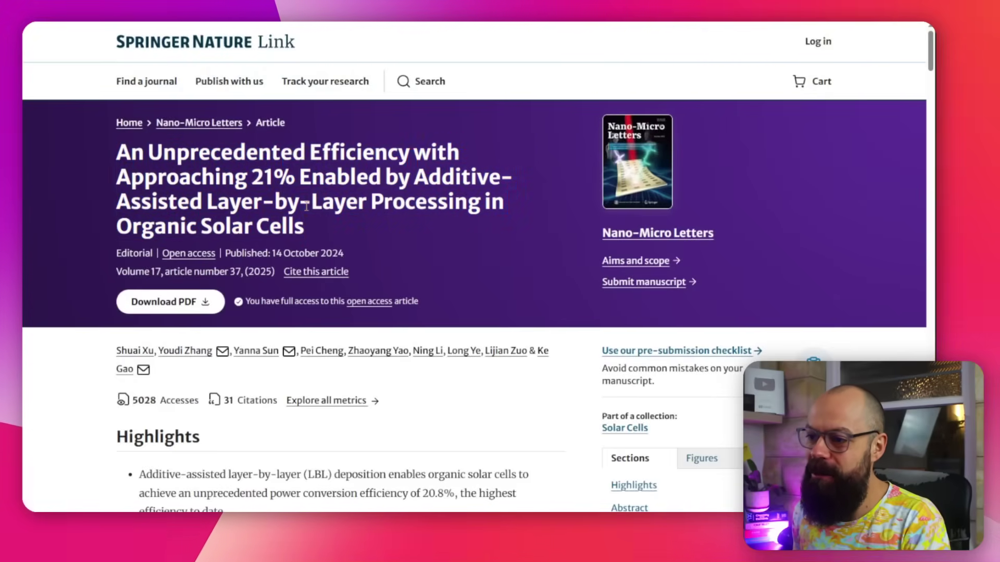
pyautogui.moveTo(252, 177); pyautogui.dragTo(293, 178)
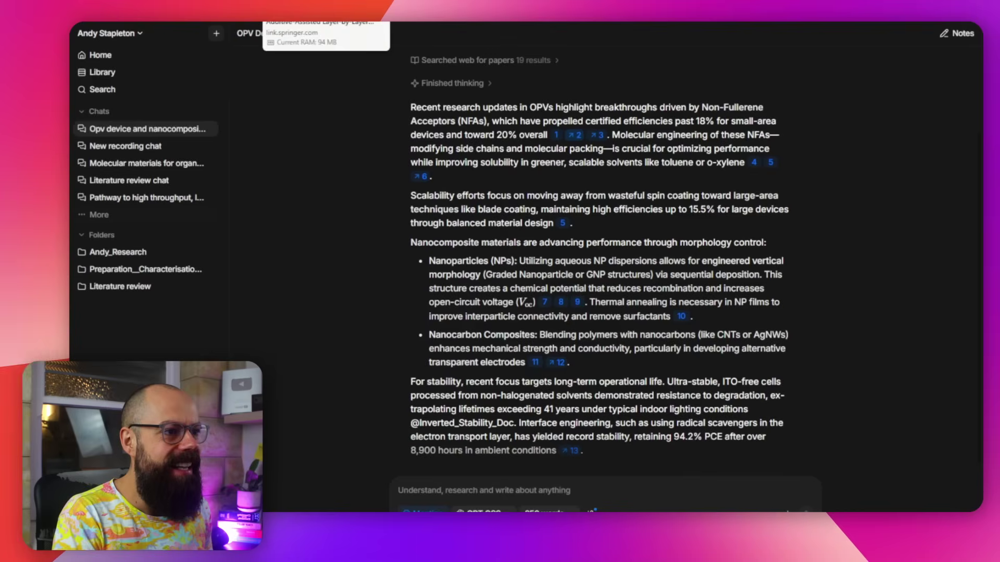
pyautogui.click(300, 14)
# Start a new blank chat and look over the list of available AI models.
pyautogui.scroll(-3, 386, 276)
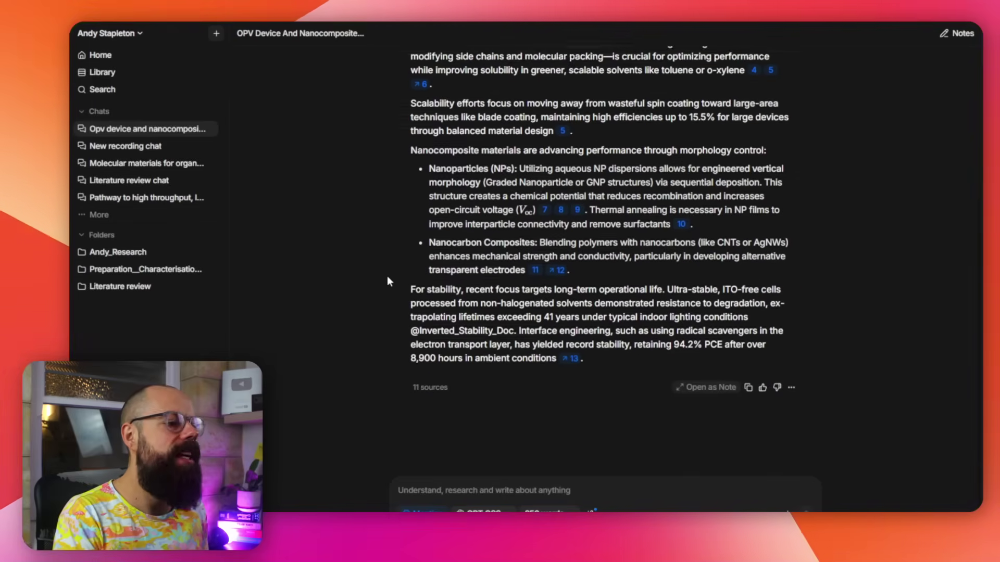
pyautogui.scroll(6, 387, 276)
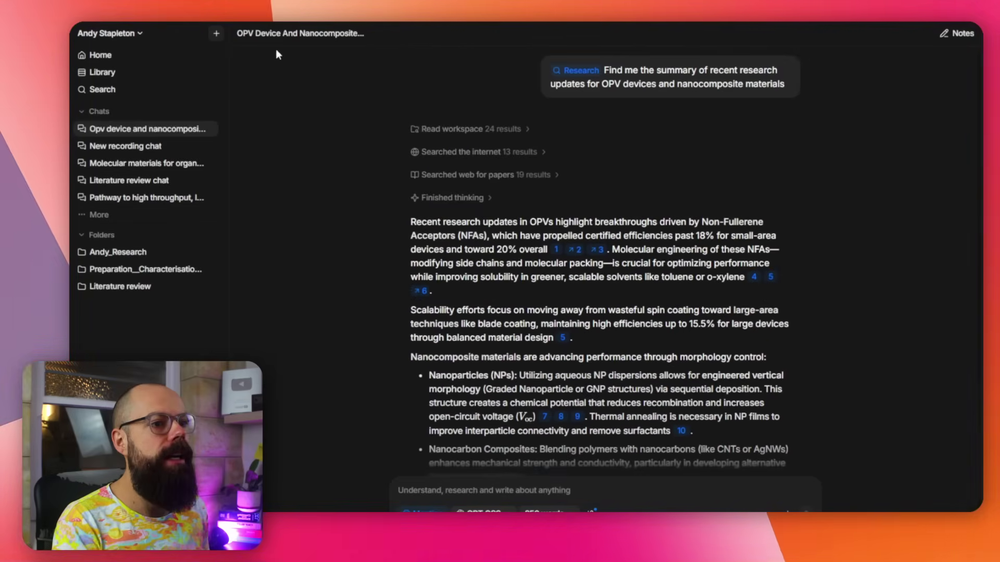
pyautogui.click(216, 34)
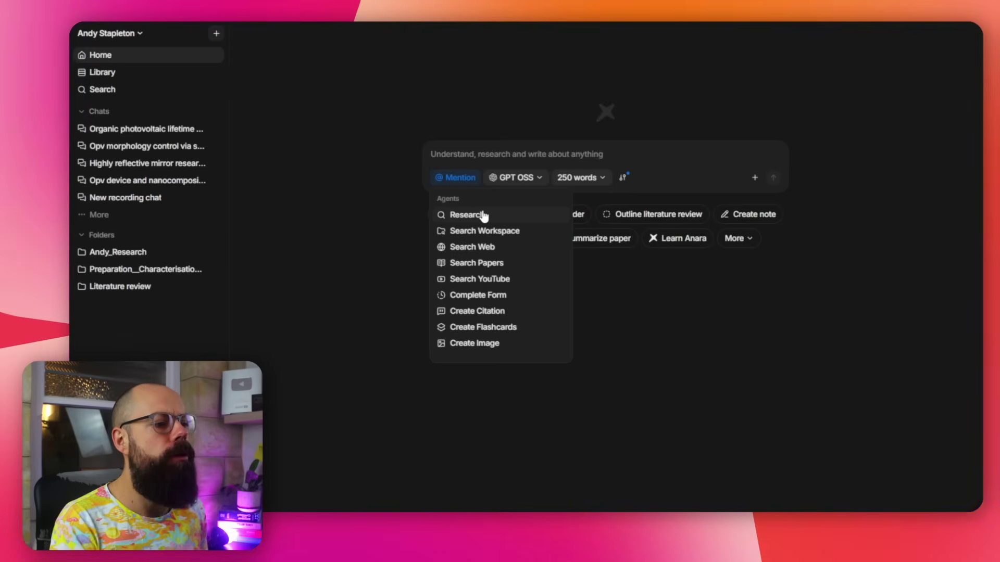
pyautogui.click(534, 177)
pyautogui.click(533, 177)
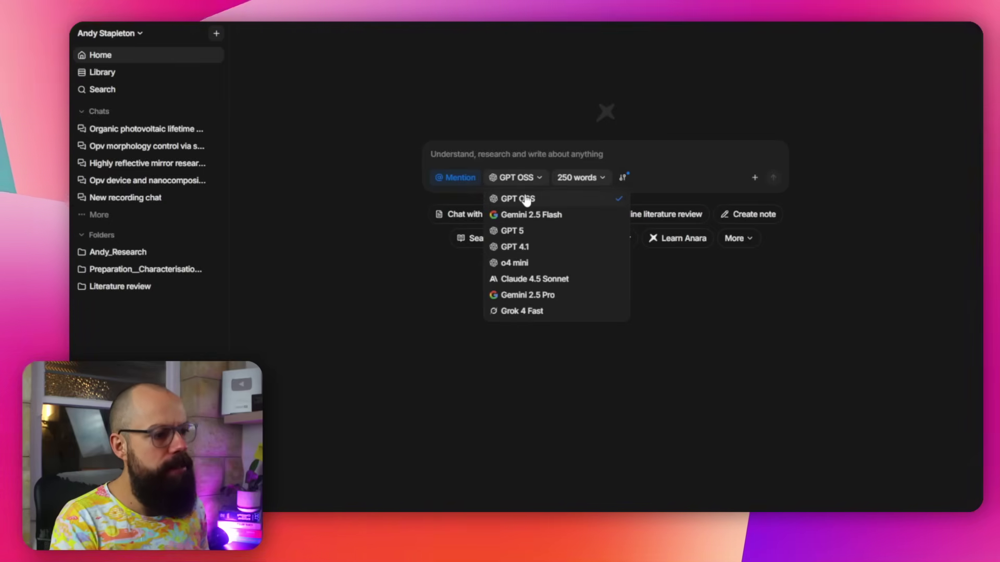
# Review the answer-length and source options, turn off Model knowledge, and check the attach-file options.
pyautogui.click(587, 178)
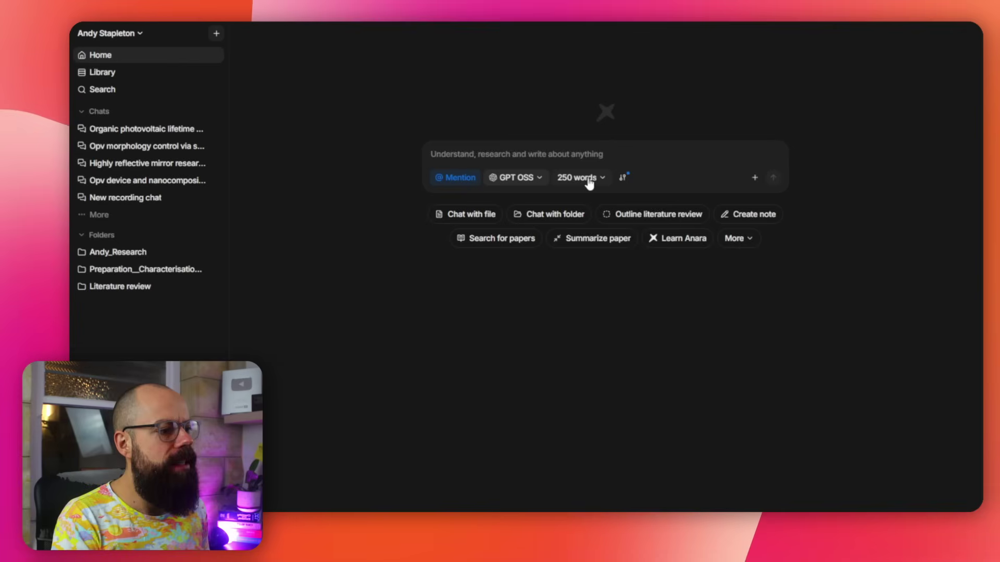
pyautogui.click(587, 178)
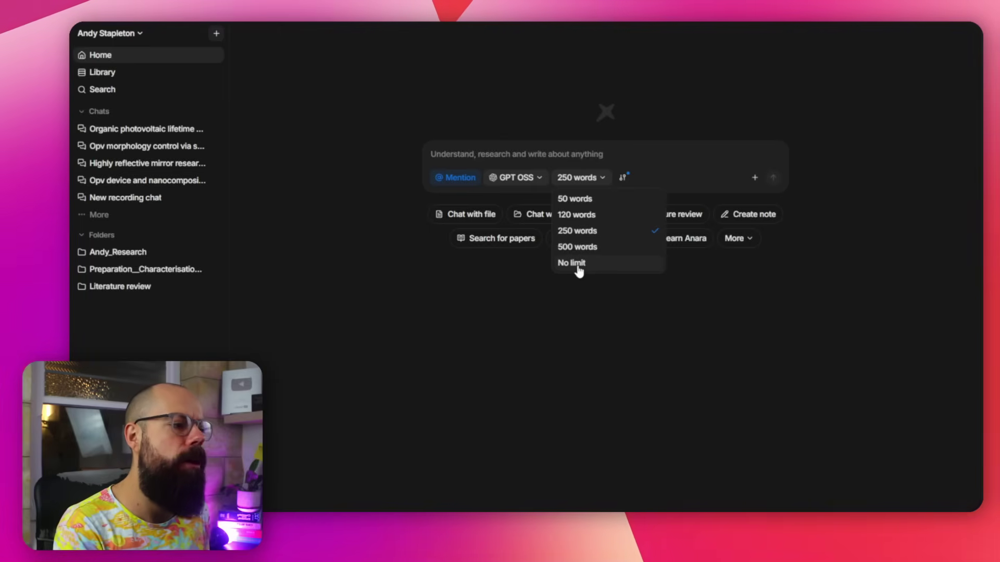
pyautogui.click(621, 180)
pyautogui.click(621, 179)
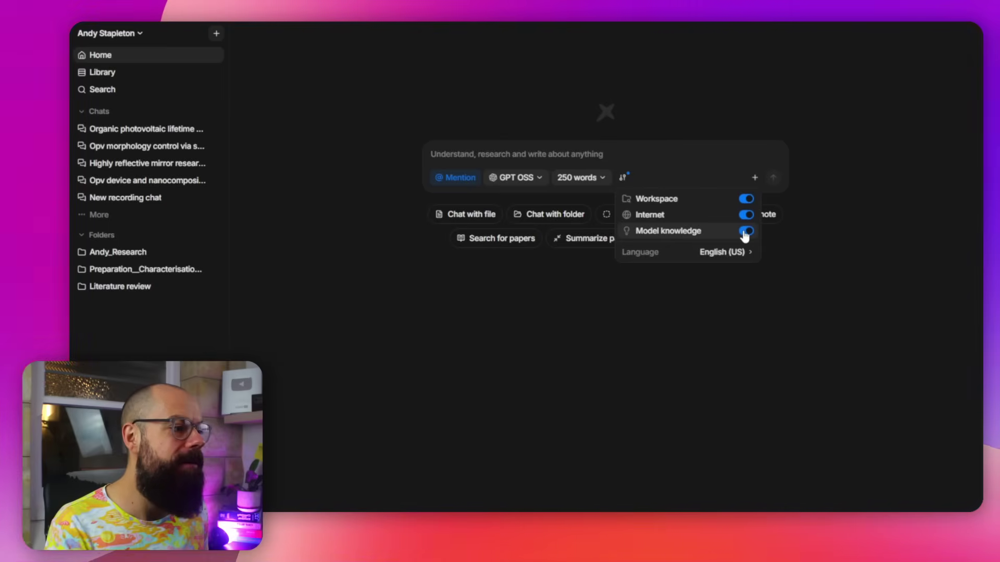
pyautogui.click(745, 233)
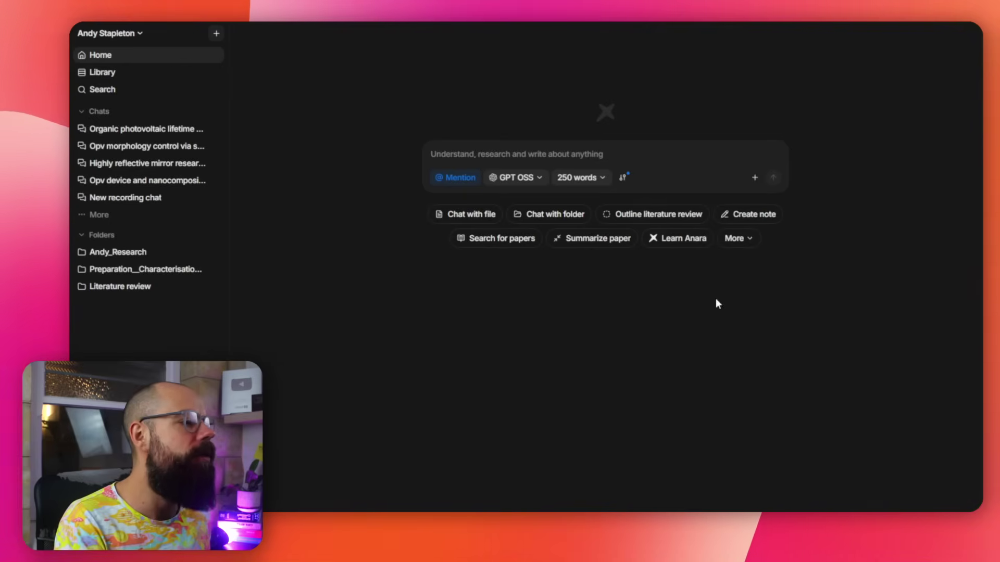
pyautogui.click(755, 180)
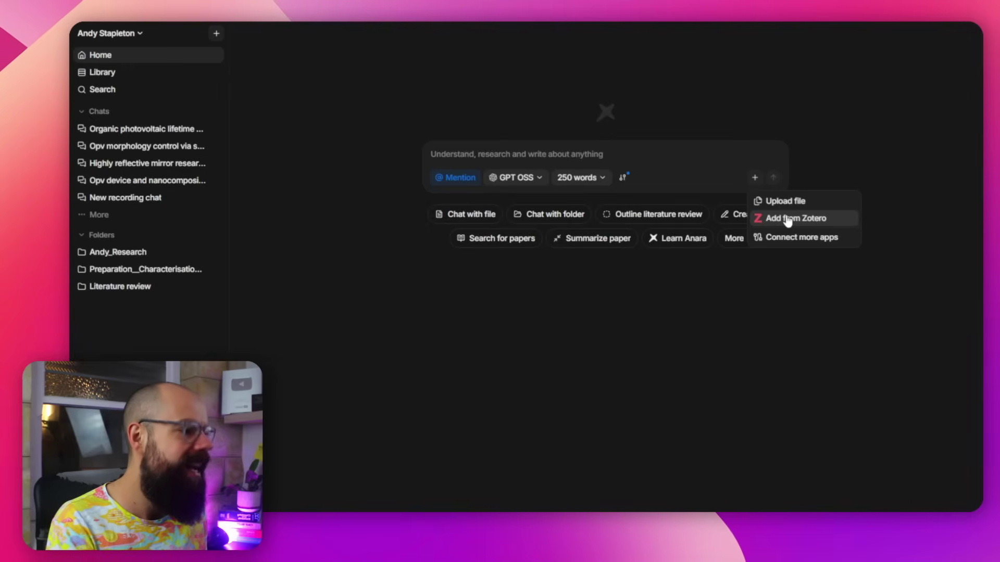
pyautogui.click(728, 309)
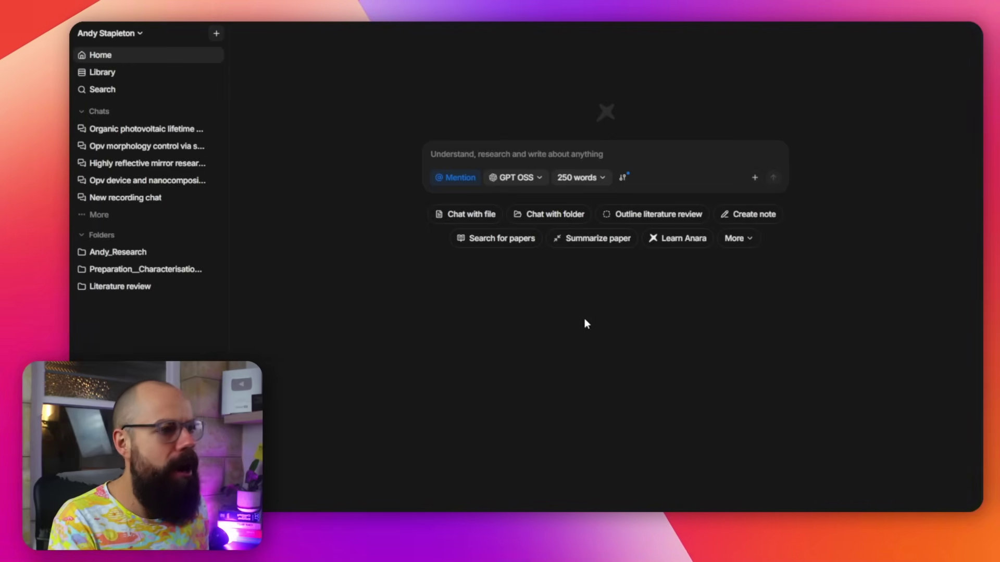
# Use the Create Image agent to generate a graphical abstract for the nanoparticle OPV morphology paper.
pyautogui.click(463, 180)
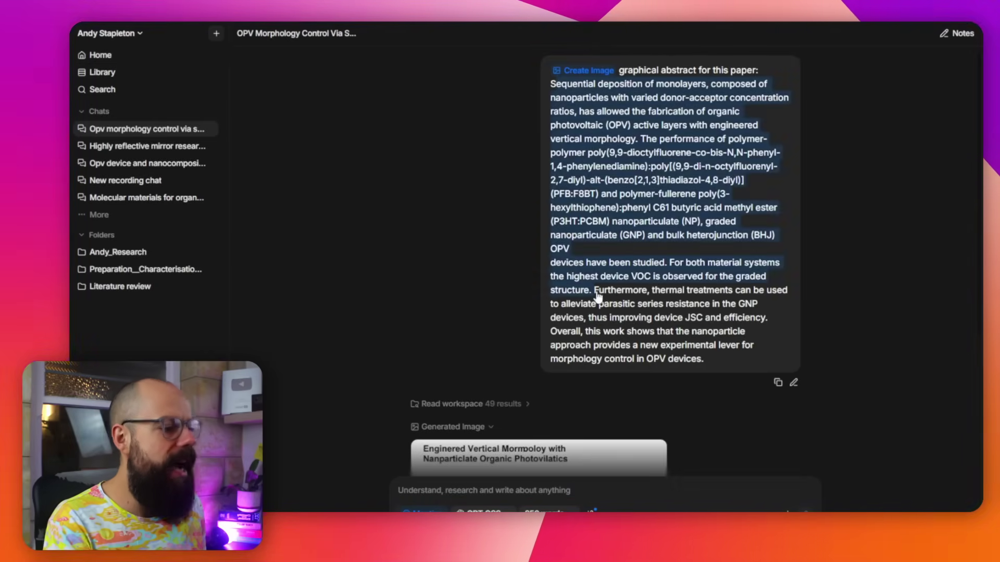
pyautogui.click(629, 242)
pyautogui.scroll(-5, 521, 172)
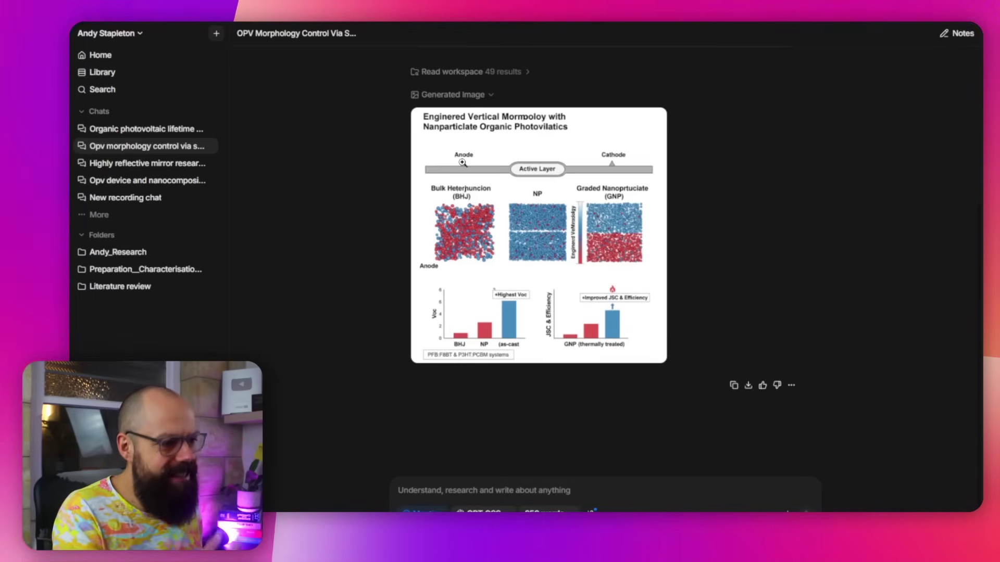
# View the generated graphical abstract enlarged, then close it and leave the image chat.
pyautogui.click(488, 160)
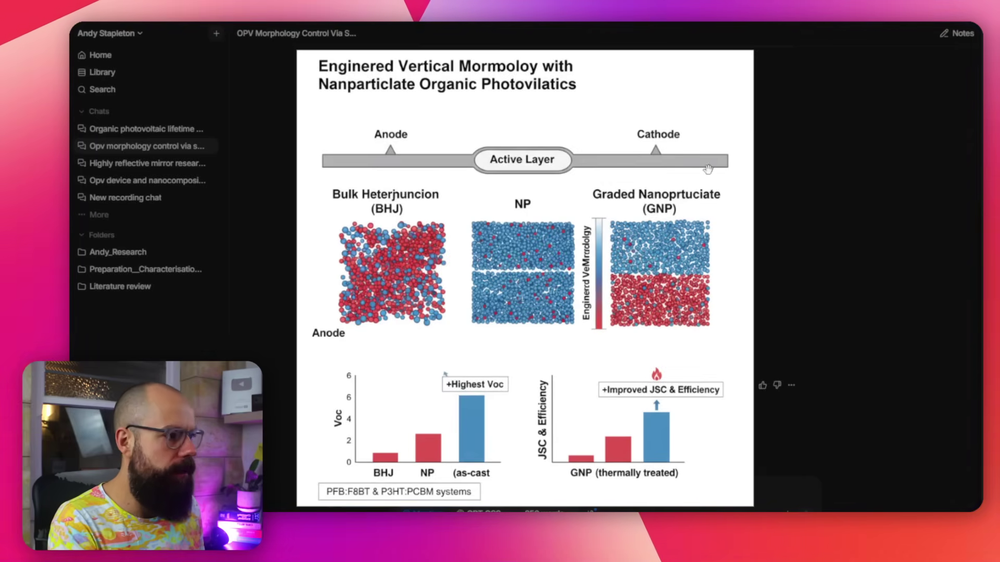
pyautogui.click(825, 125)
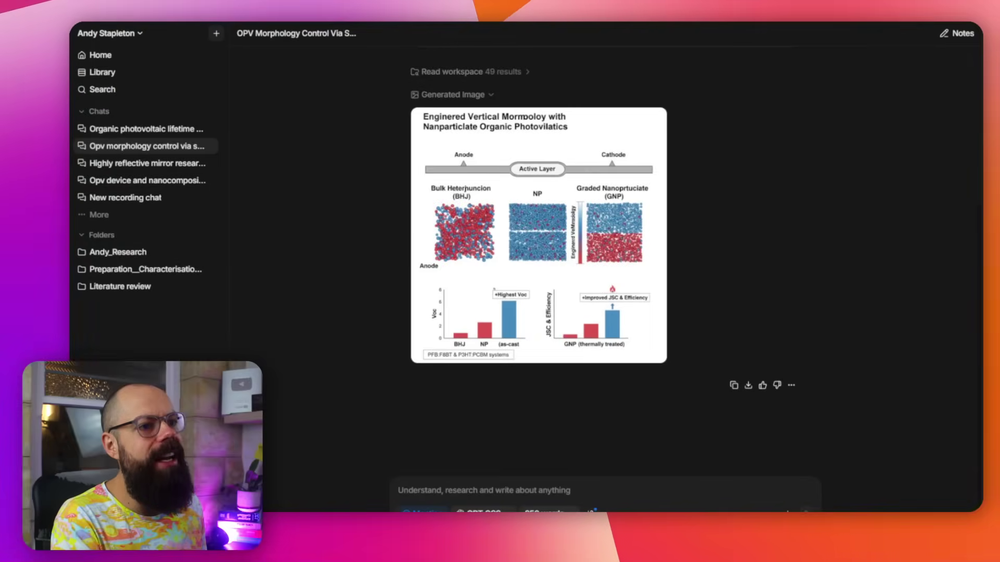
pyautogui.click(147, 180)
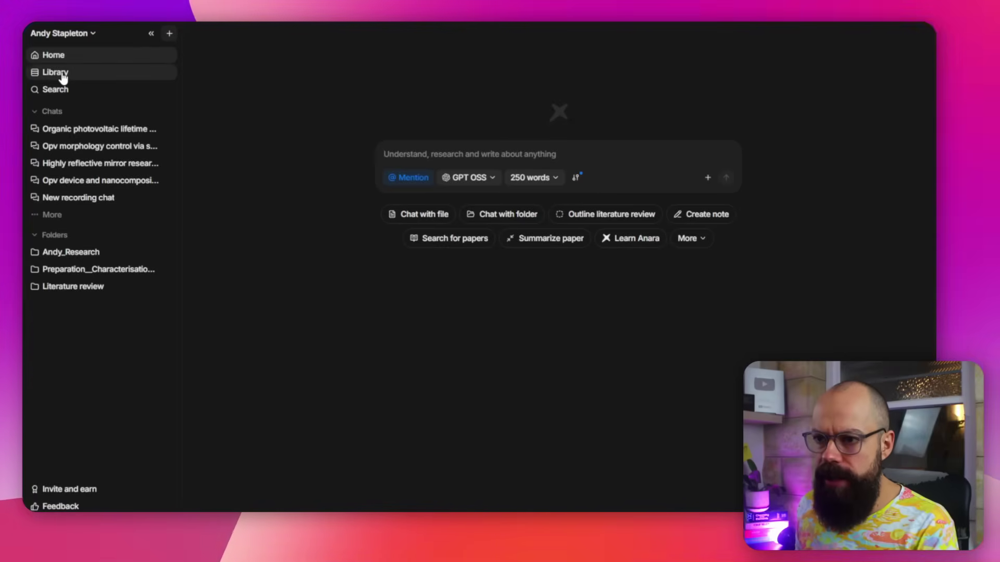
pyautogui.click(63, 76)
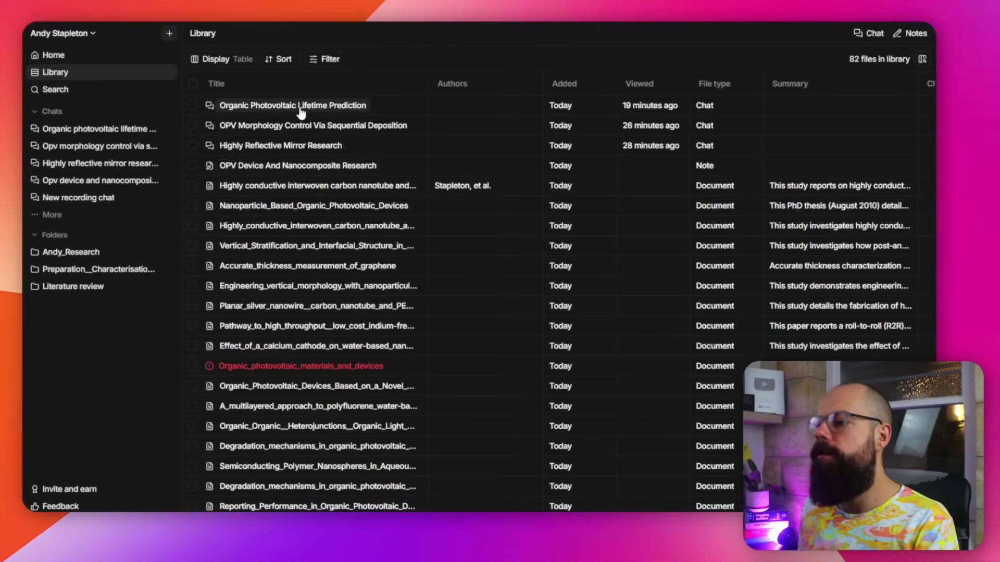
pyautogui.scroll(-3, 319, 125)
pyautogui.scroll(-8, 319, 150)
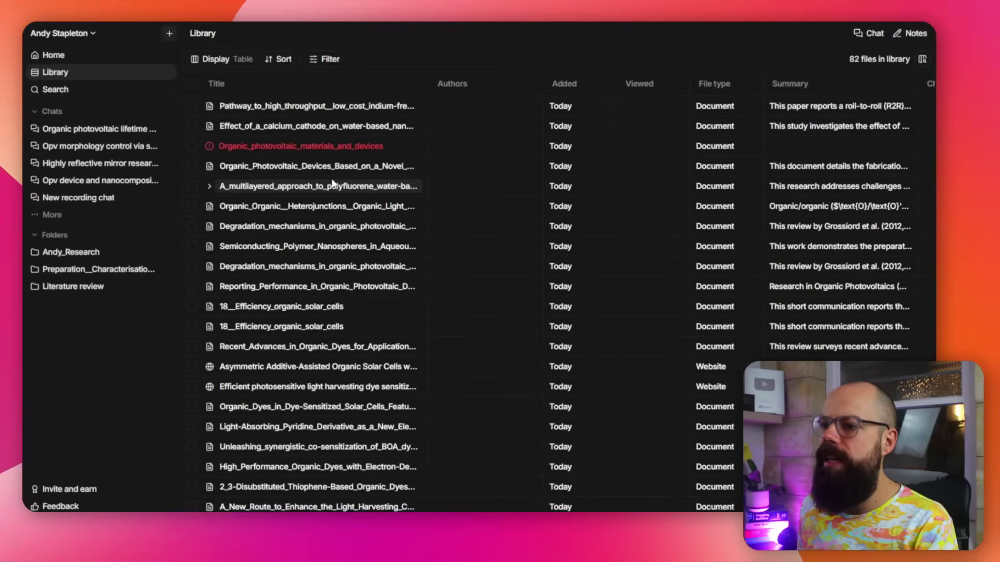
pyautogui.scroll(12, 317, 146)
pyautogui.click(314, 62)
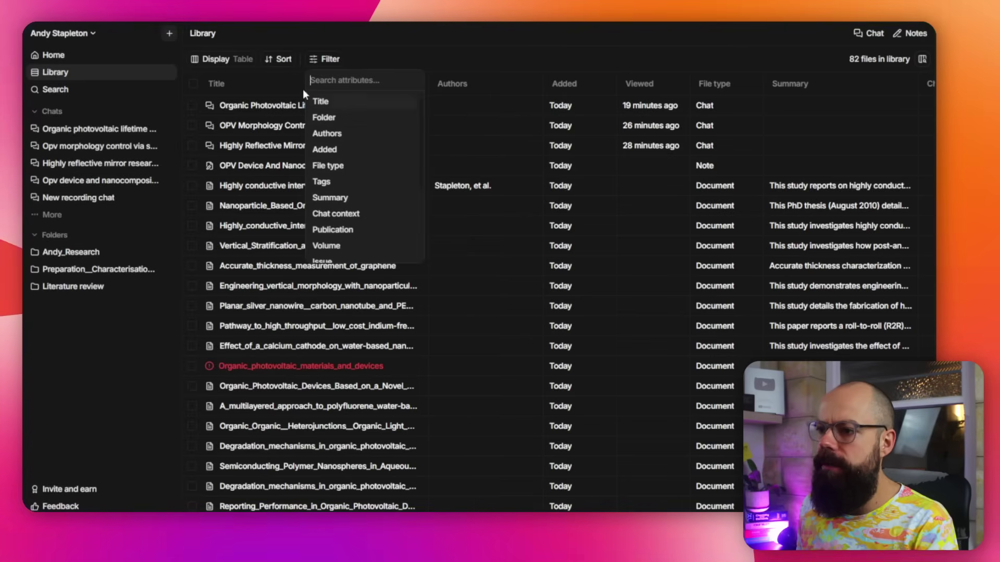
pyautogui.click(284, 60)
pyautogui.click(284, 59)
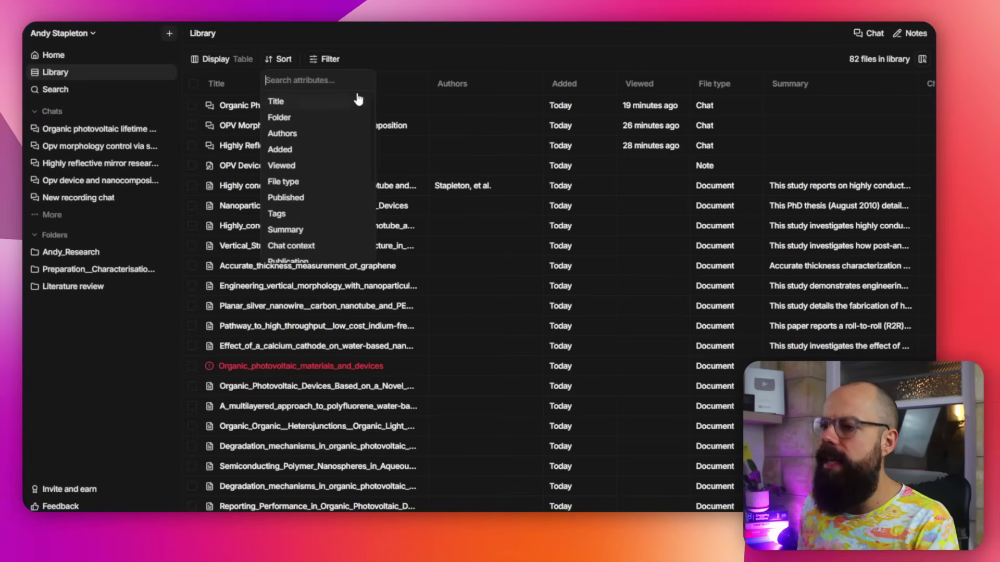
pyautogui.click(424, 52)
pyautogui.scroll(-2, 818, 164)
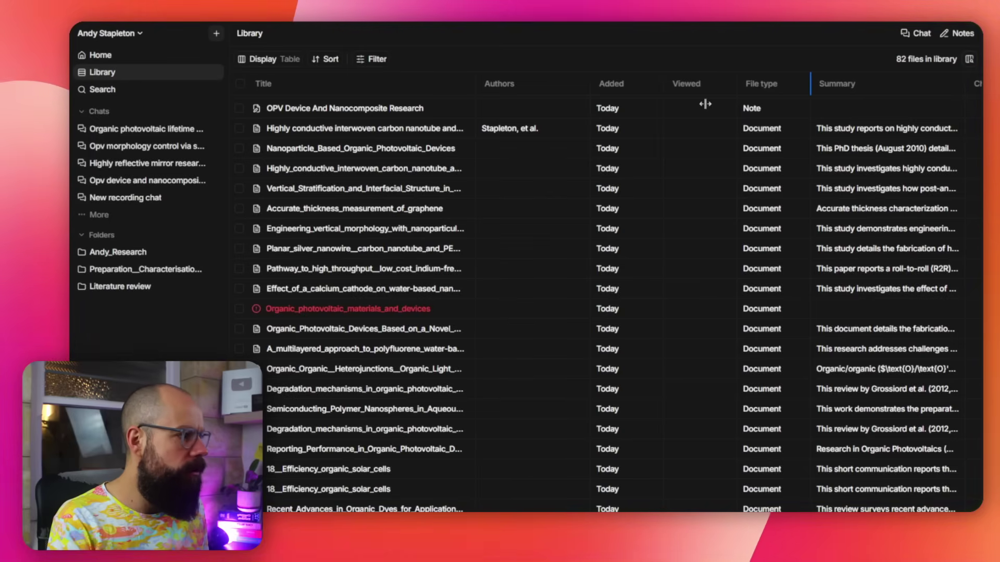
pyautogui.click(883, 191)
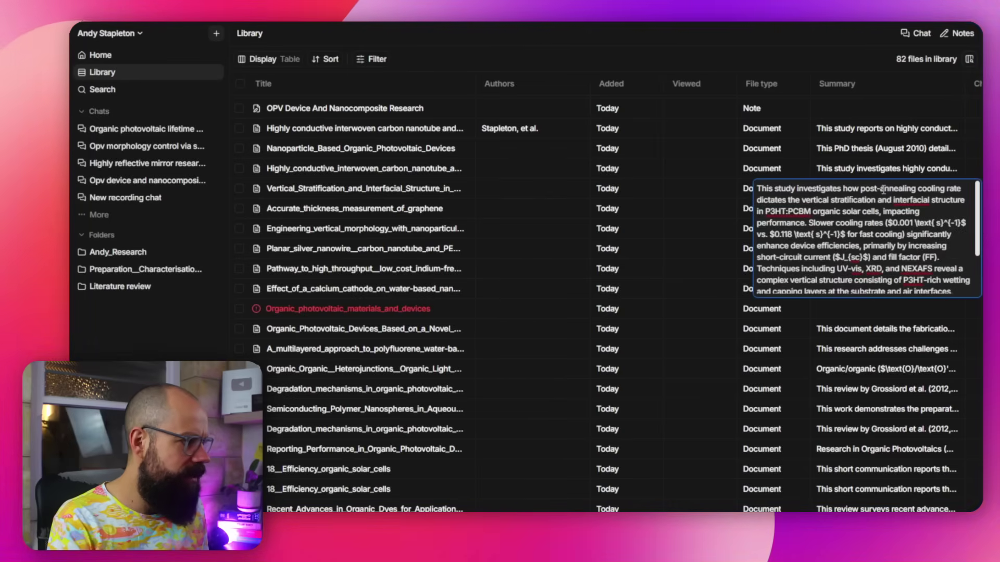
pyautogui.scroll(-2, 856, 230)
pyautogui.scroll(2, 856, 229)
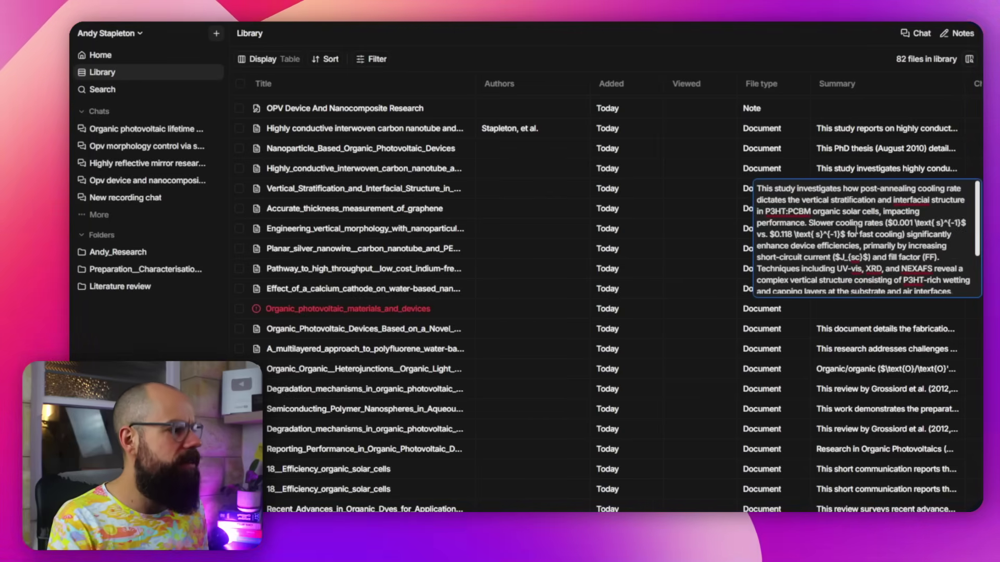
pyautogui.click(866, 159)
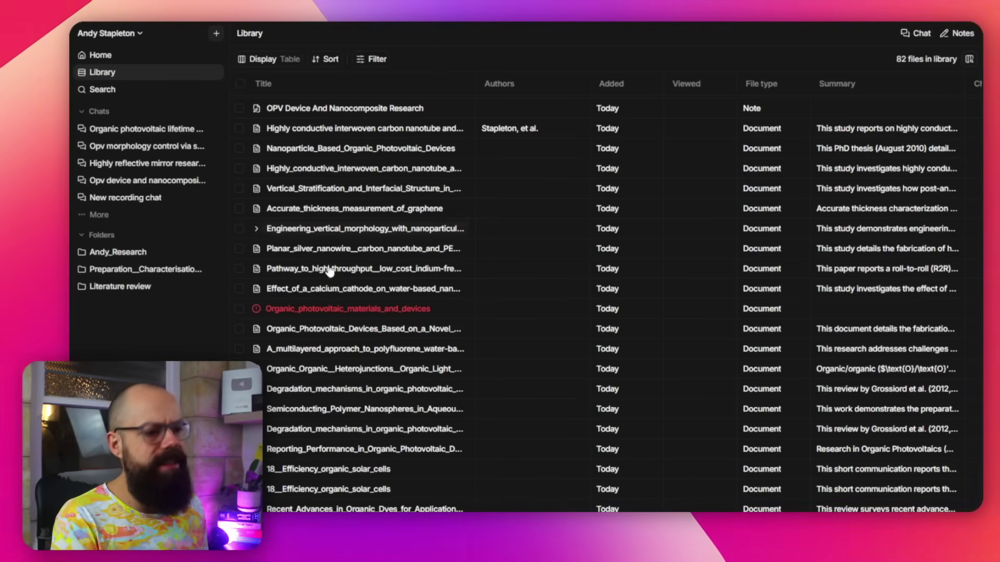
pyautogui.scroll(-15, 364, 271)
pyautogui.scroll(-10, 348, 261)
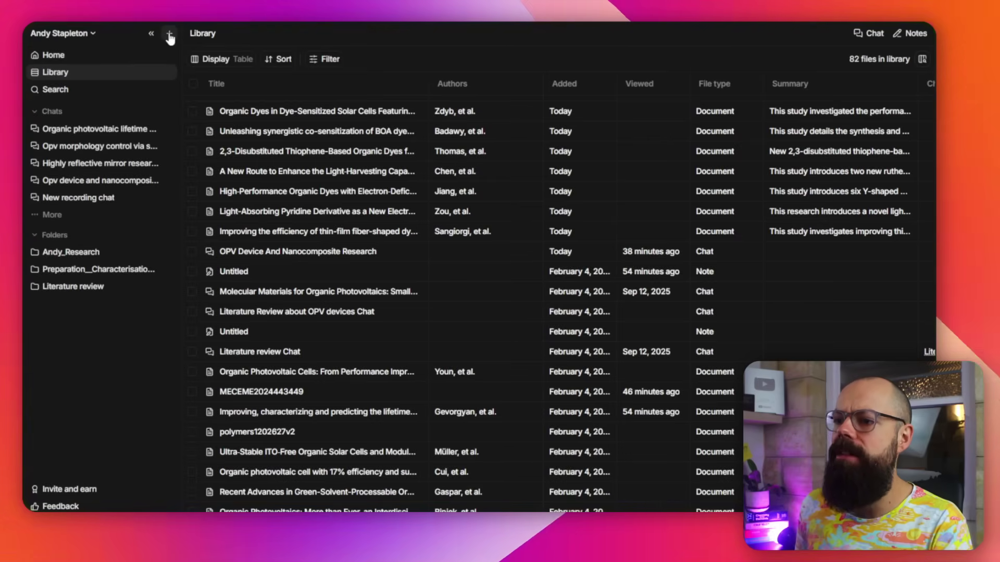
pyautogui.click(169, 35)
pyautogui.moveTo(187, 89)
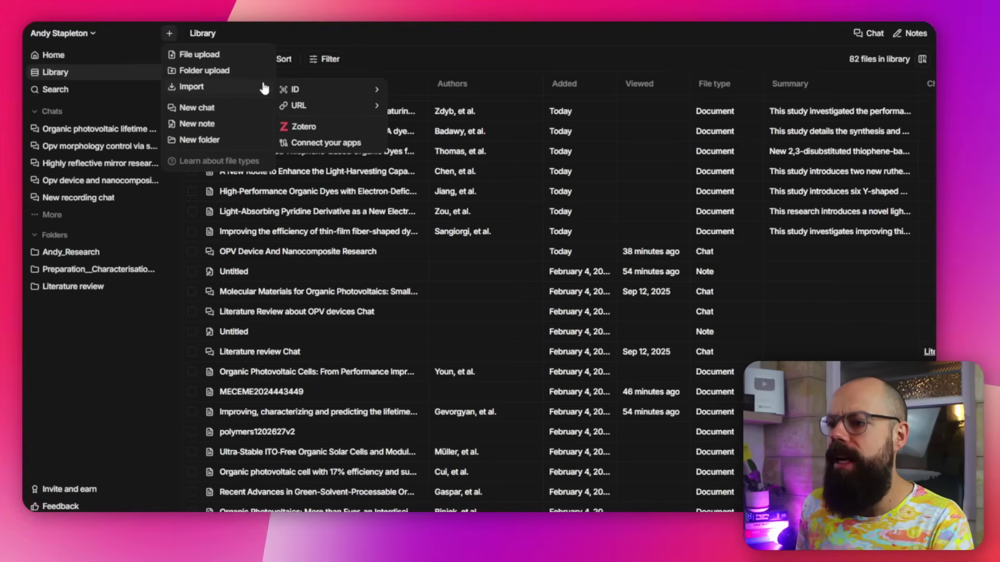
pyautogui.click(312, 143)
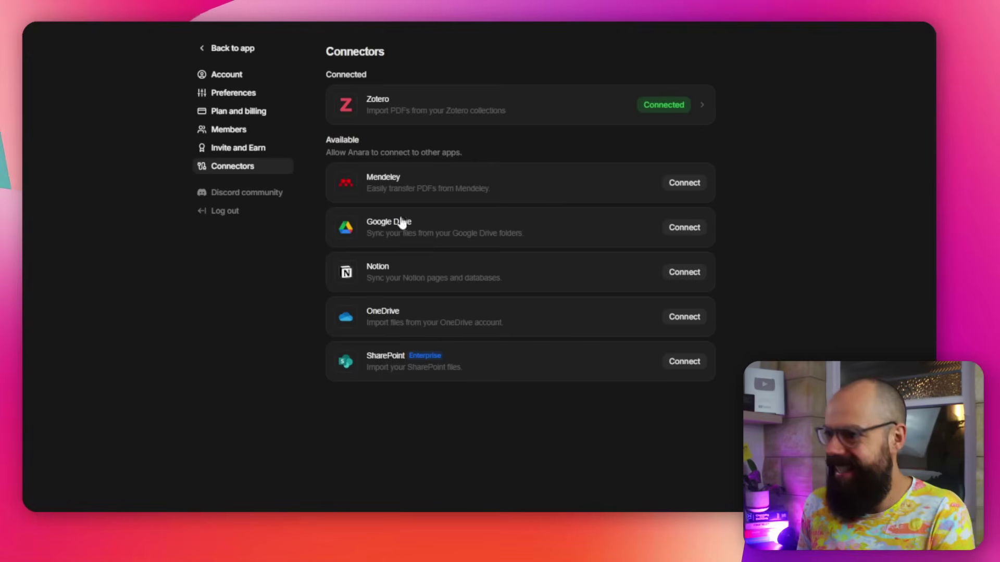
pyautogui.click(203, 48)
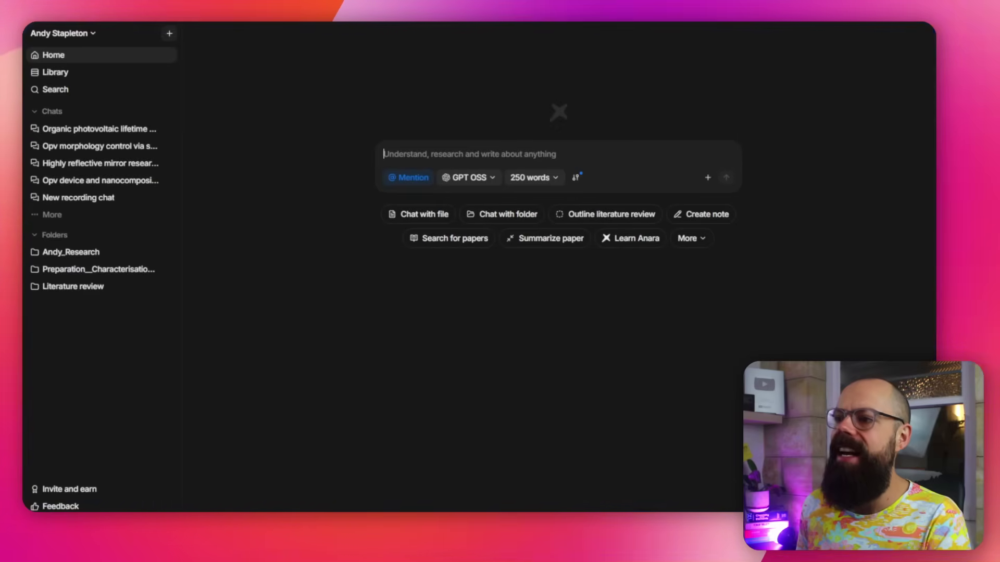
pyautogui.click(54, 73)
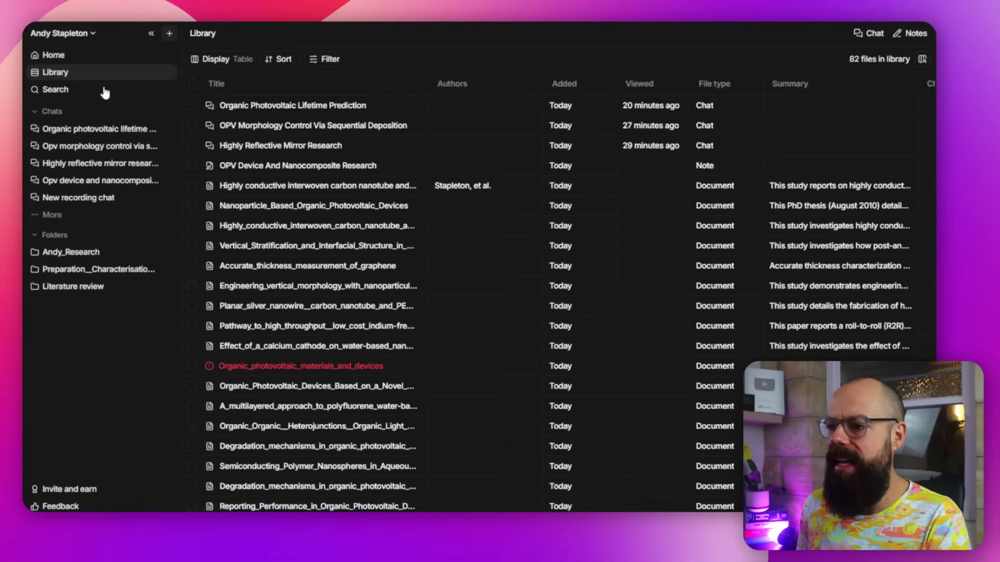
pyautogui.scroll(-20, 323, 238)
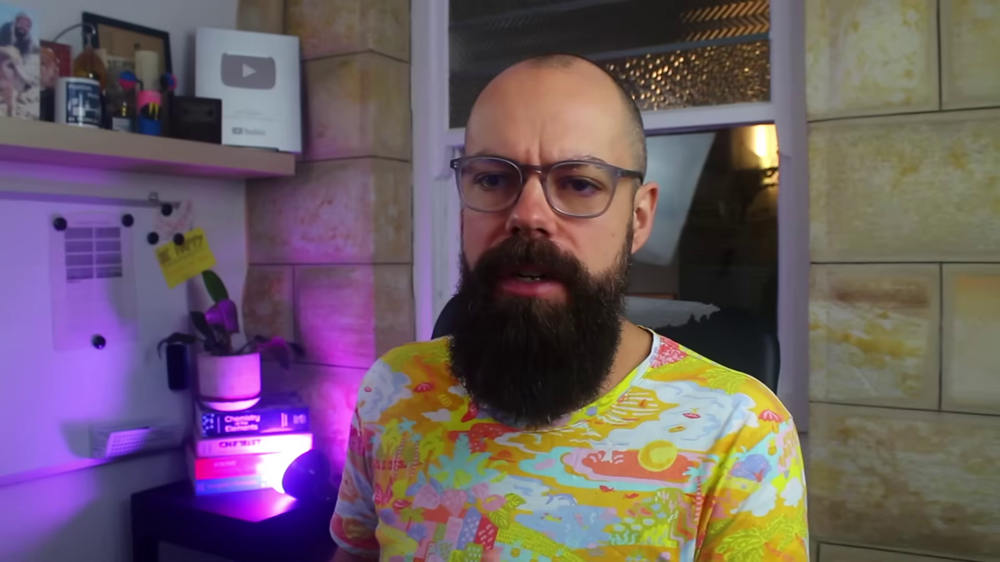
# Browse the Andy_Research folder and the 10 files in its Preparation_Characterisation subfolder.
pyautogui.scroll(10, 334, 271)
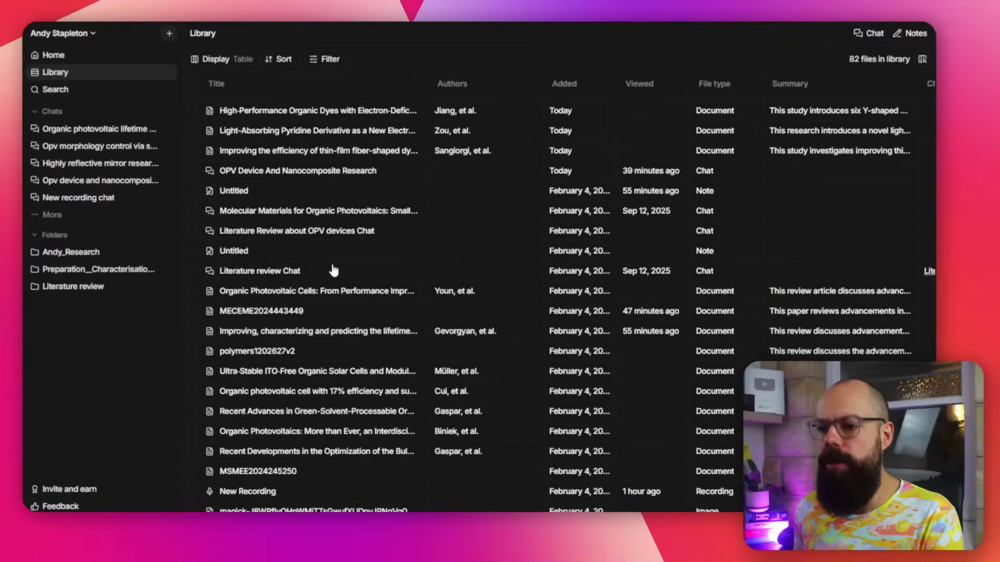
pyautogui.scroll(10, 334, 268)
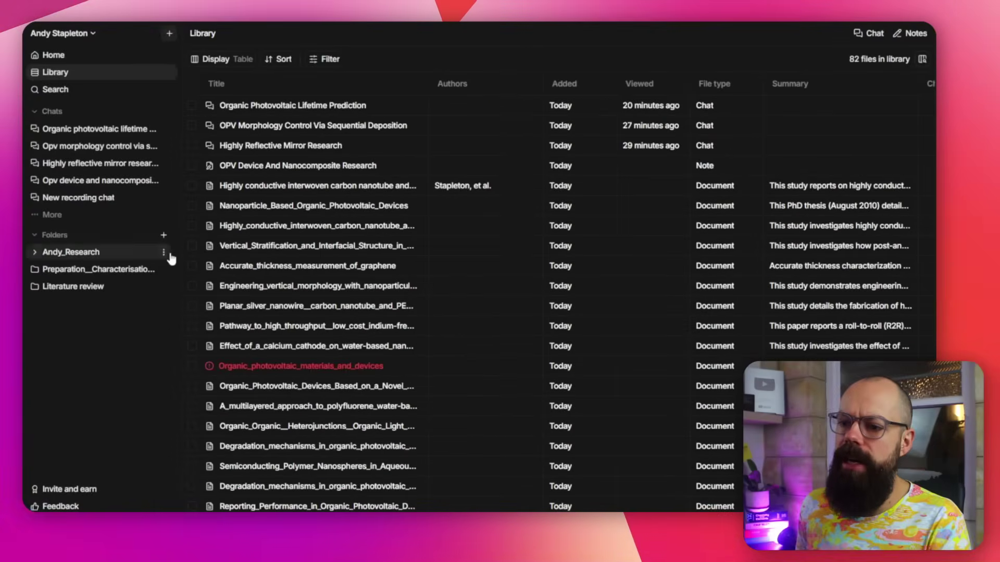
pyautogui.click(73, 254)
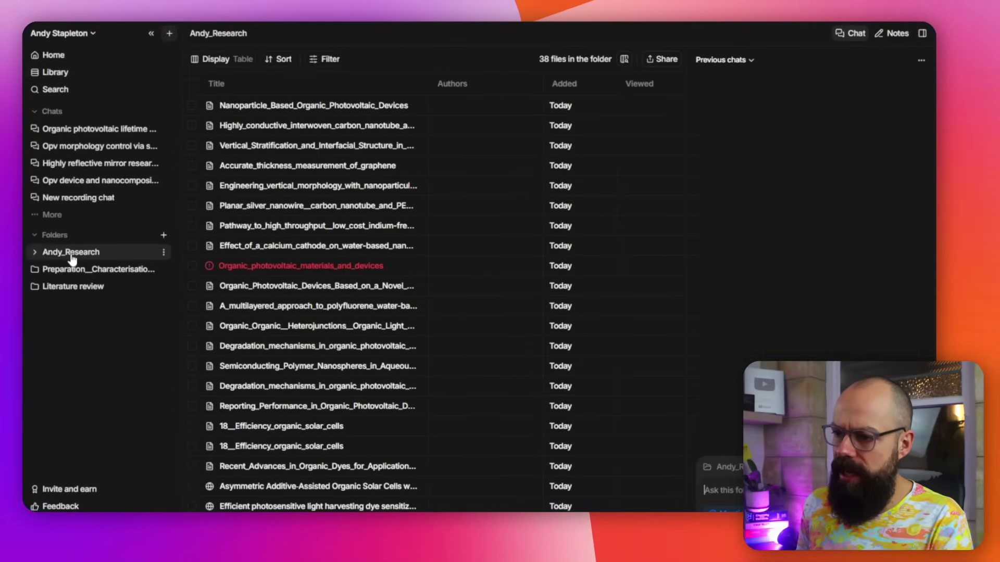
pyautogui.click(92, 271)
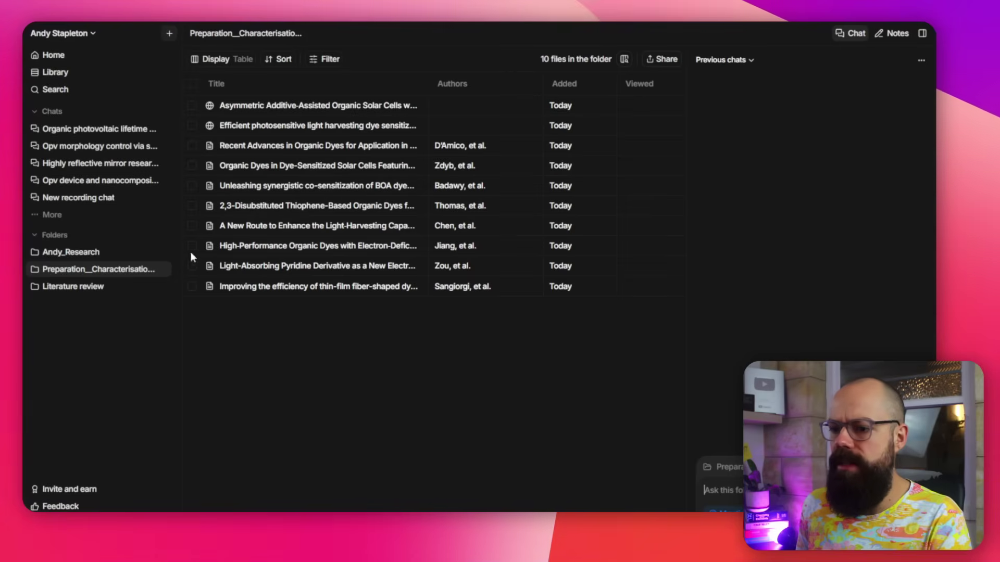
pyautogui.click(79, 267)
pyautogui.click(80, 254)
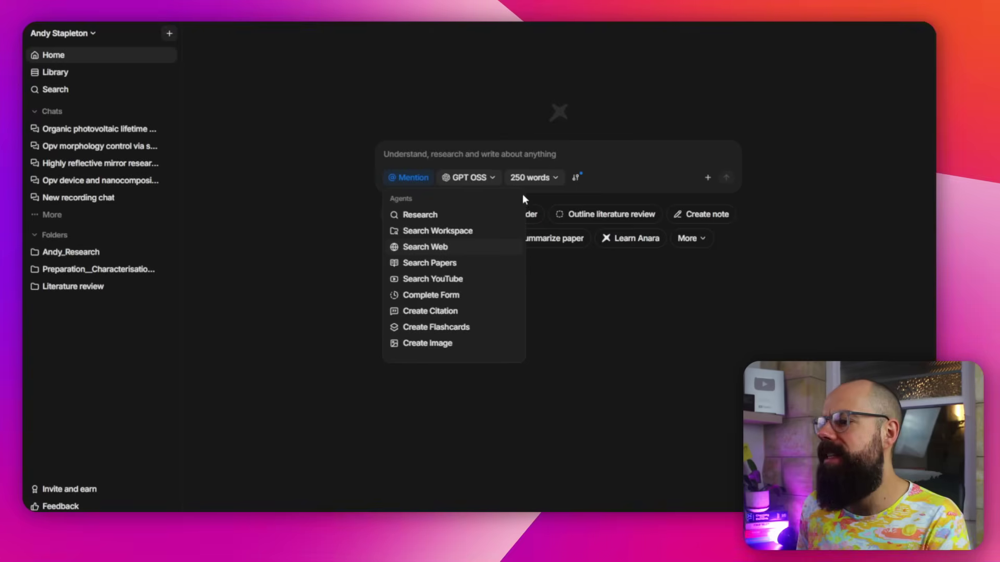
# Dismiss the mention list, check the sources choices, and open the Andy_Research folder's 38 files.
pyautogui.click(587, 179)
pyautogui.click(578, 178)
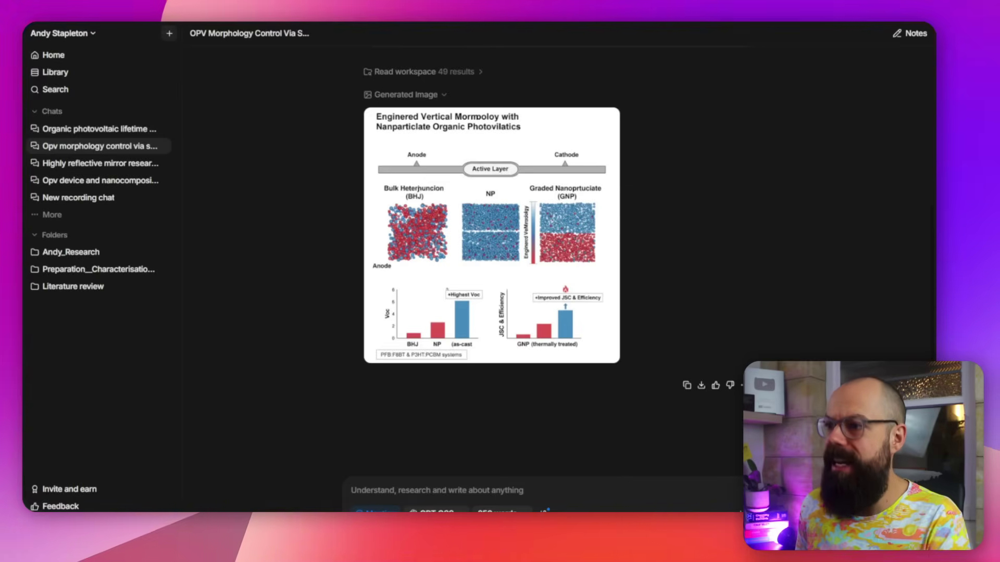
pyautogui.click(71, 251)
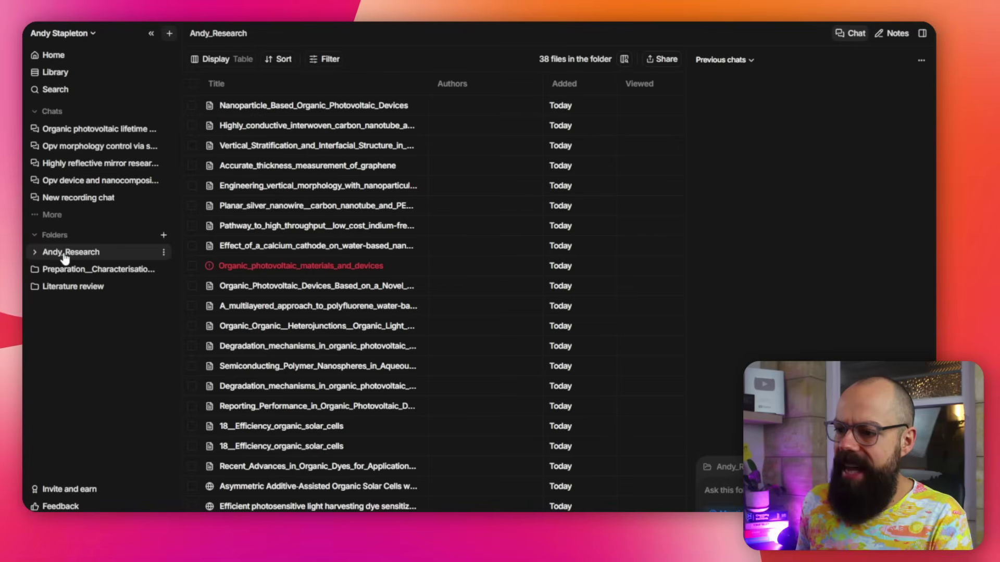
# Hide and restore the folder chat, then open the interwoven carbon nanotube and silver nanowire electrodes PDF.
pyautogui.click(849, 34)
pyautogui.click(849, 34)
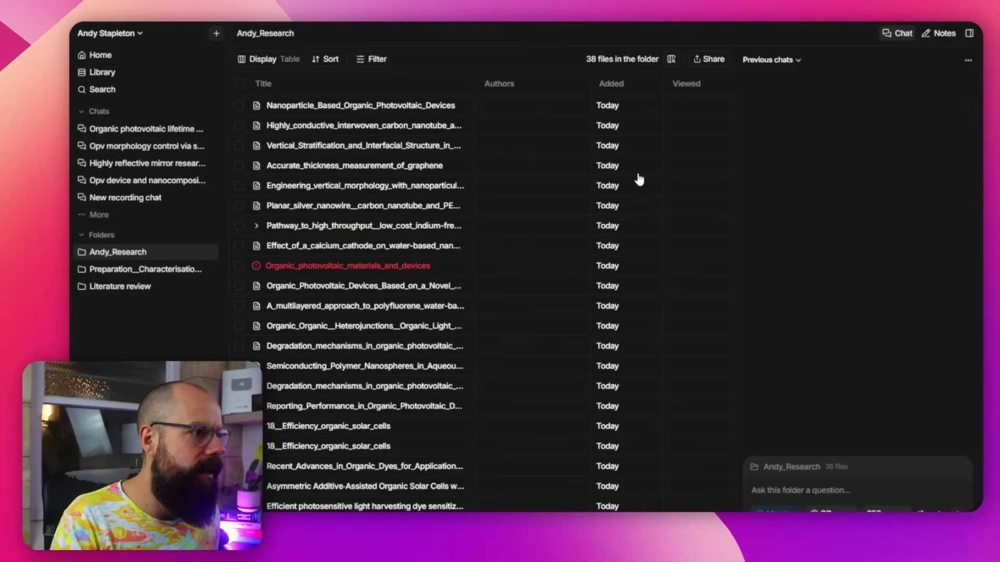
pyautogui.click(578, 125)
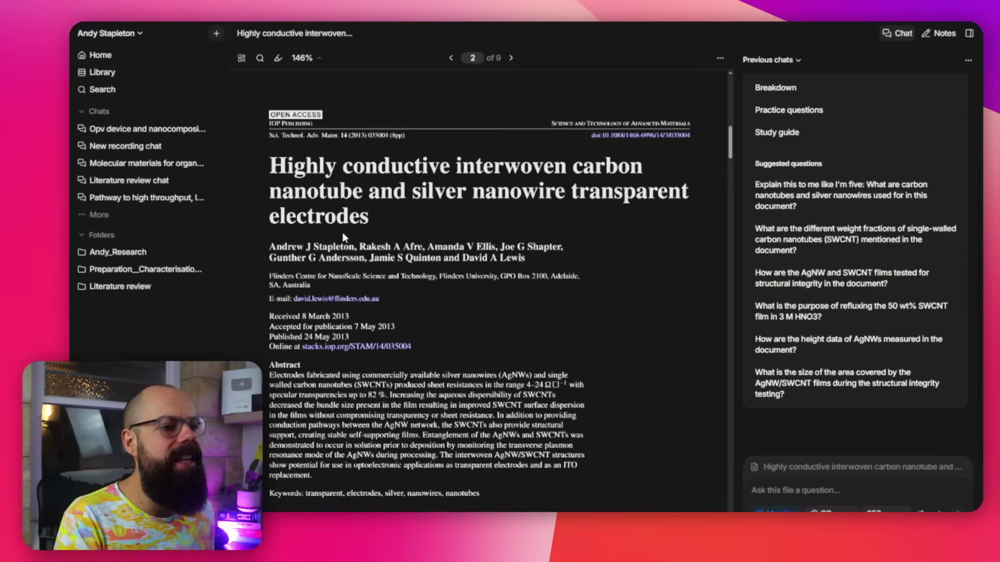
# Highlight the abstract's opening text through the sheet resistance range in yellow.
pyautogui.scroll(-3, 458, 326)
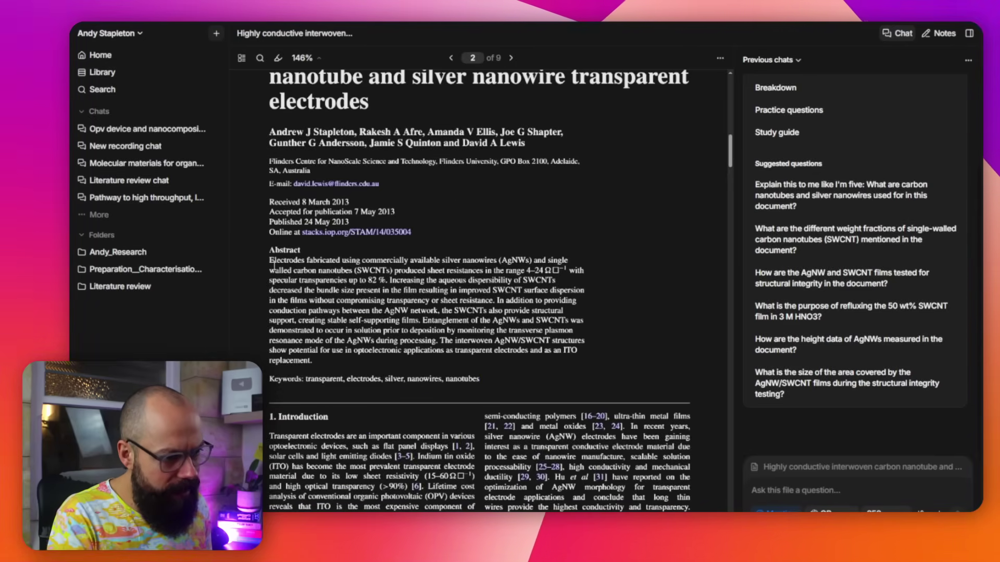
pyautogui.moveTo(271, 260); pyautogui.dragTo(424, 266)
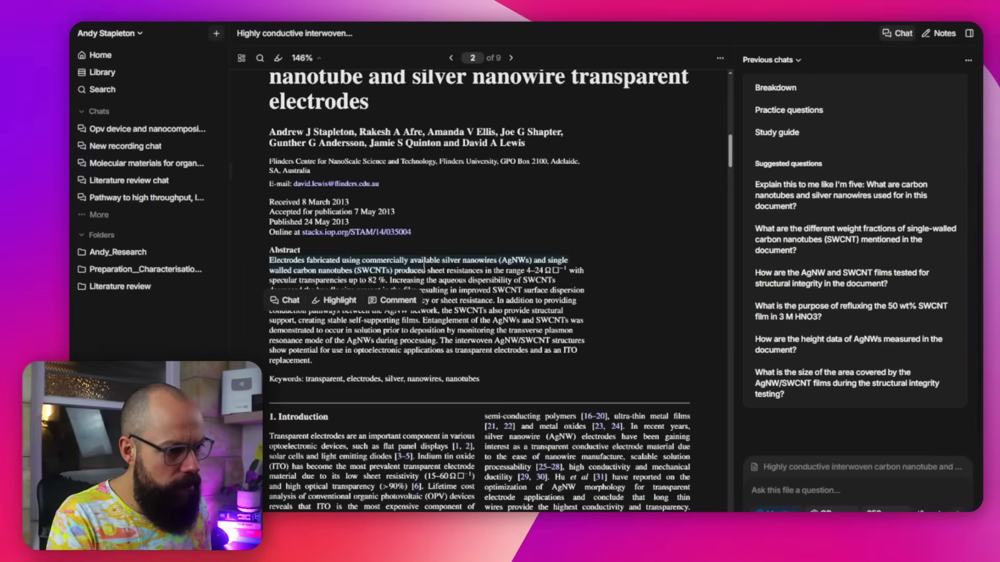
pyautogui.moveTo(490, 272); pyautogui.dragTo(565, 268)
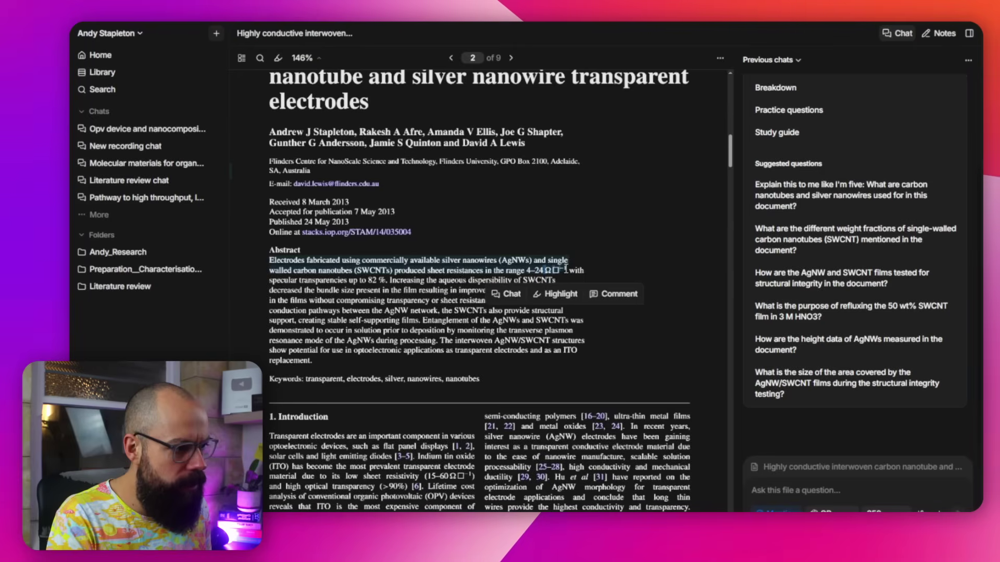
pyautogui.click(559, 295)
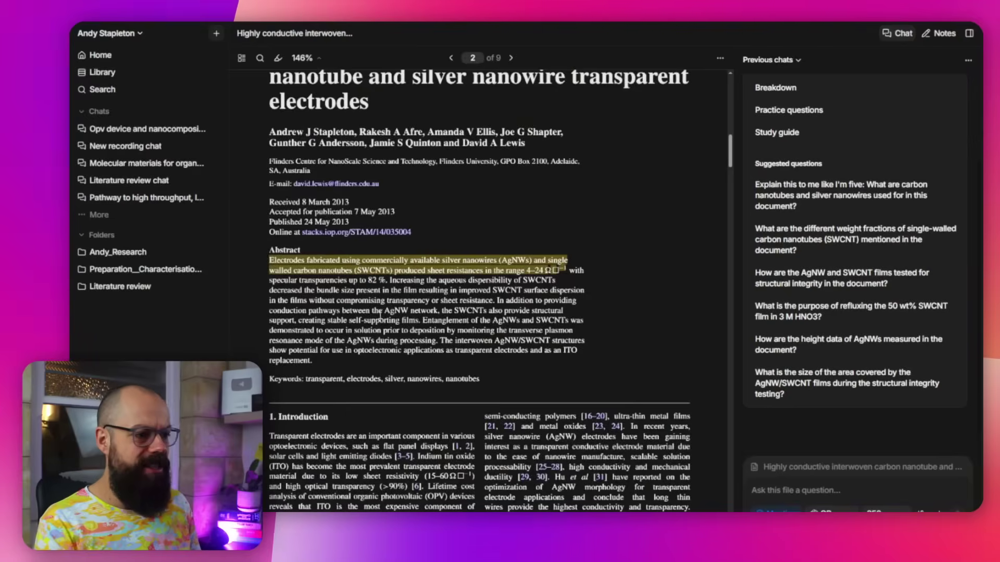
# Comment 'remember this' on the phrase 'between the AgNW network' and send it to chat.
pyautogui.moveTo(361, 310); pyautogui.dragTo(407, 311)
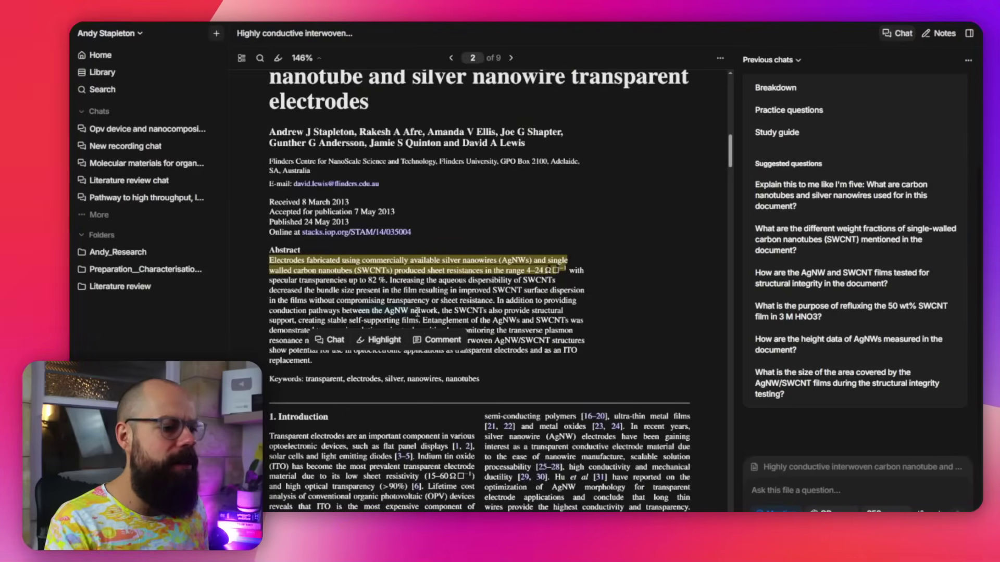
pyautogui.click(437, 339)
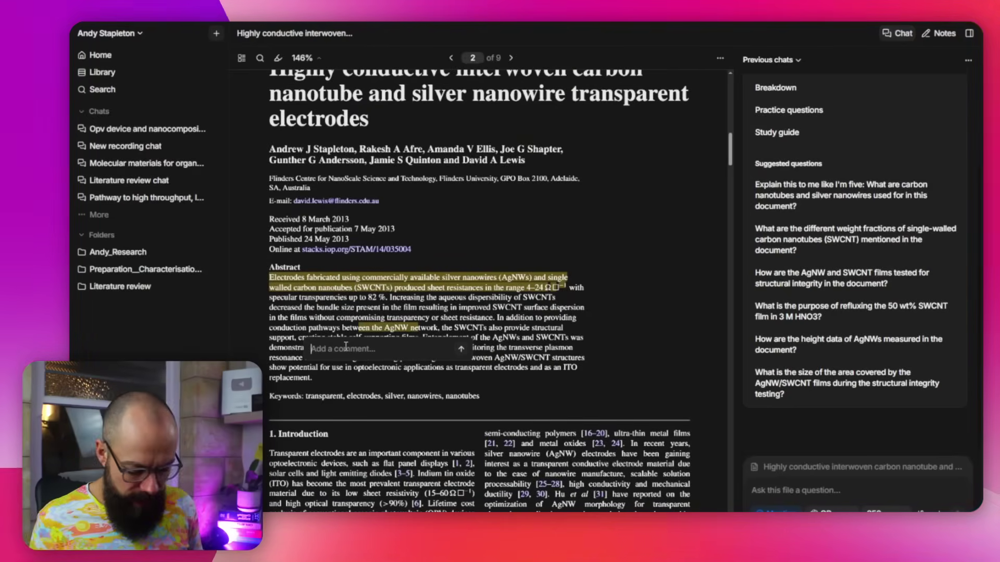
pyautogui.write('remember thi')
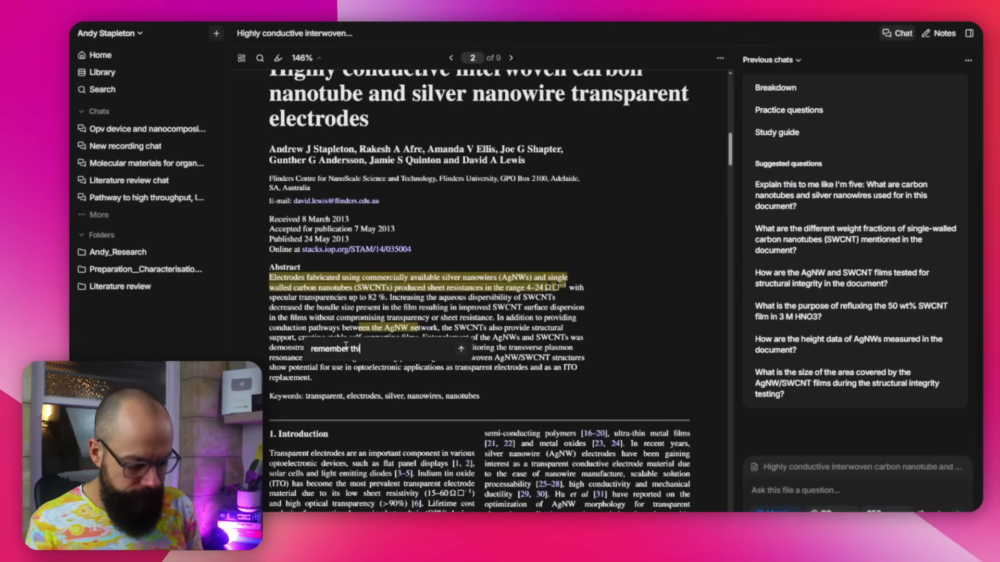
pyautogui.write('s')
pyautogui.press('Return')
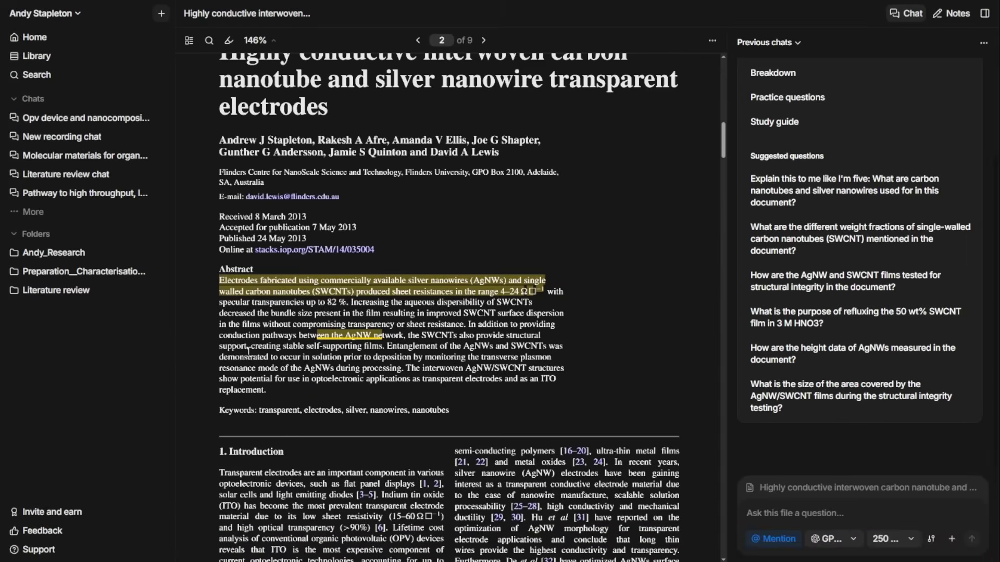
pyautogui.click(211, 401)
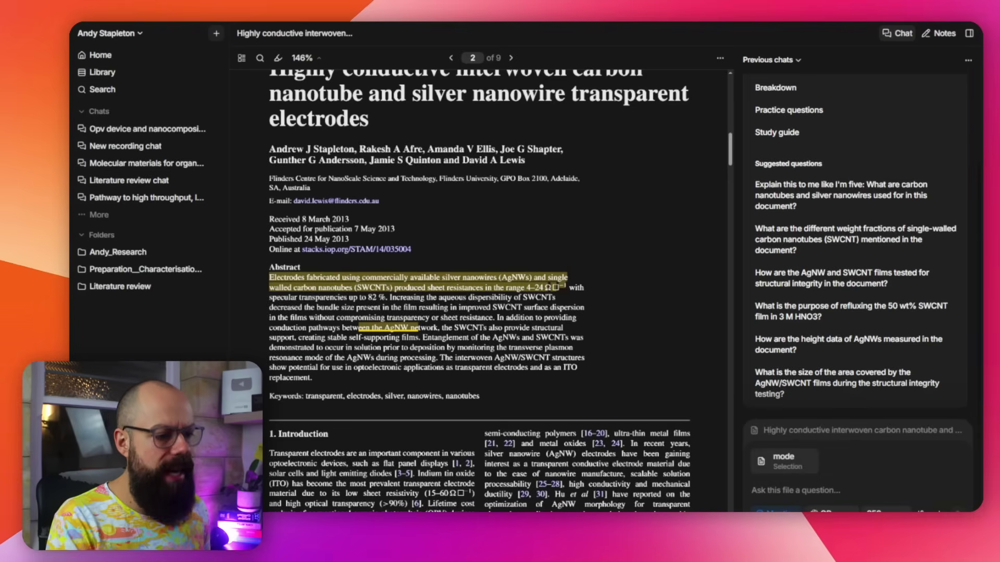
# Try selecting and clearing more abstract text, then return to the Home page.
pyautogui.moveTo(295, 335)
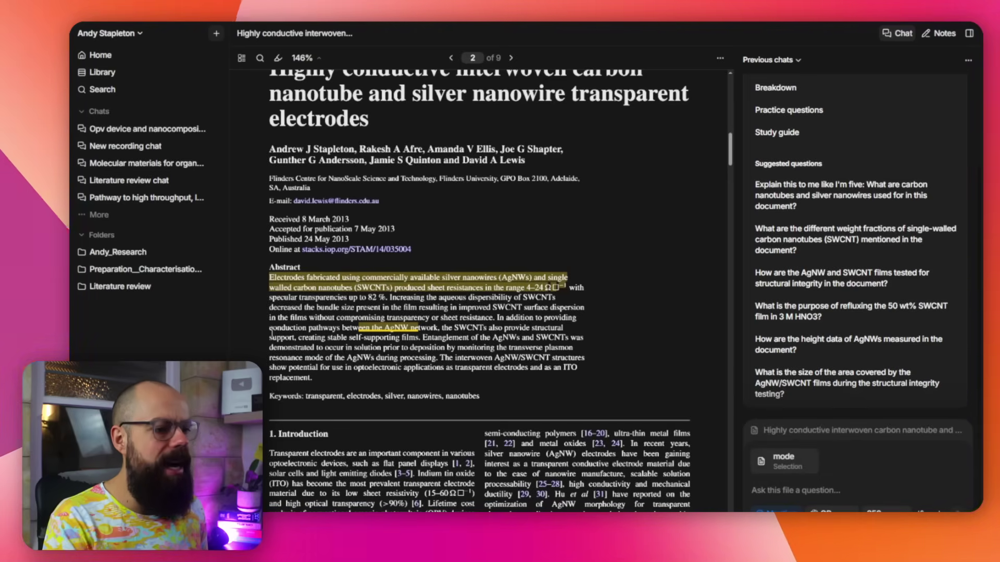
pyautogui.moveTo(792, 470)
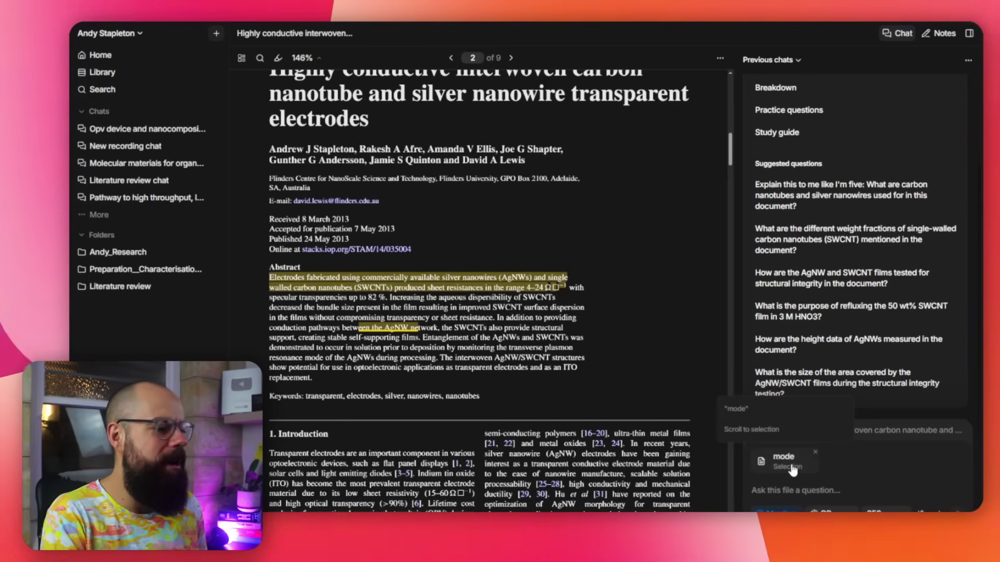
pyautogui.moveTo(346, 348); pyautogui.dragTo(381, 349)
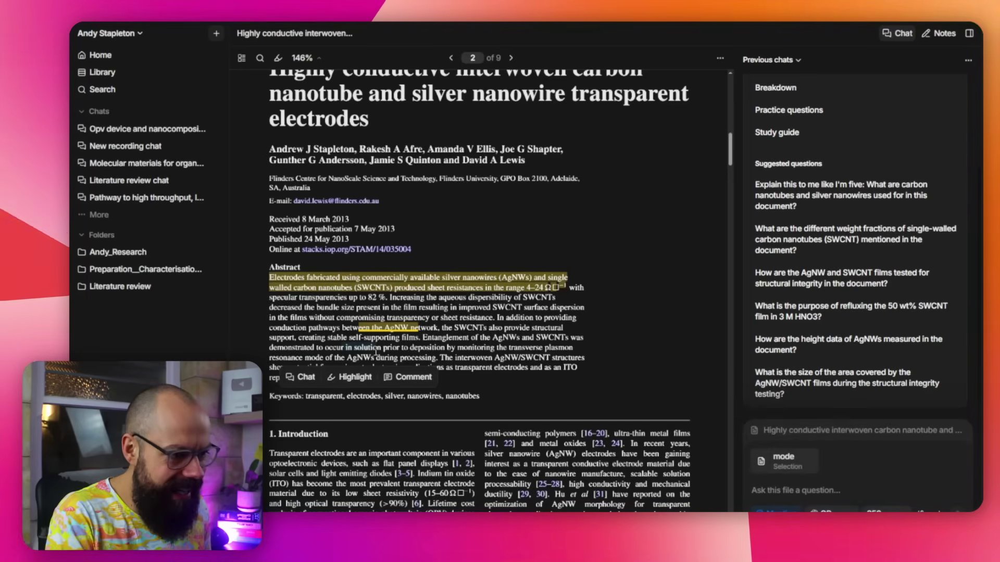
pyautogui.click(376, 352)
pyautogui.moveTo(269, 357); pyautogui.dragTo(577, 367)
pyautogui.click(506, 358)
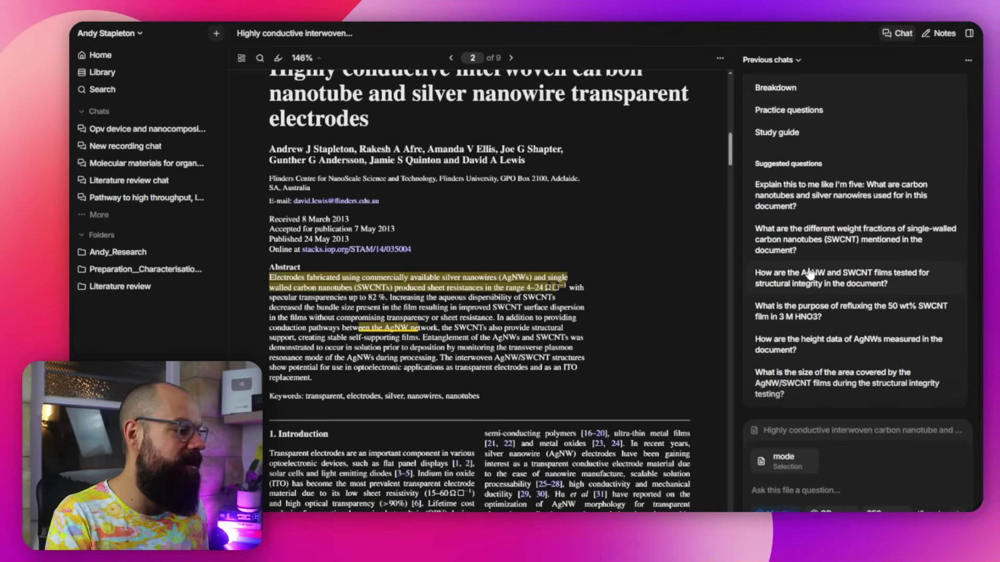
pyautogui.scroll(2, 810, 275)
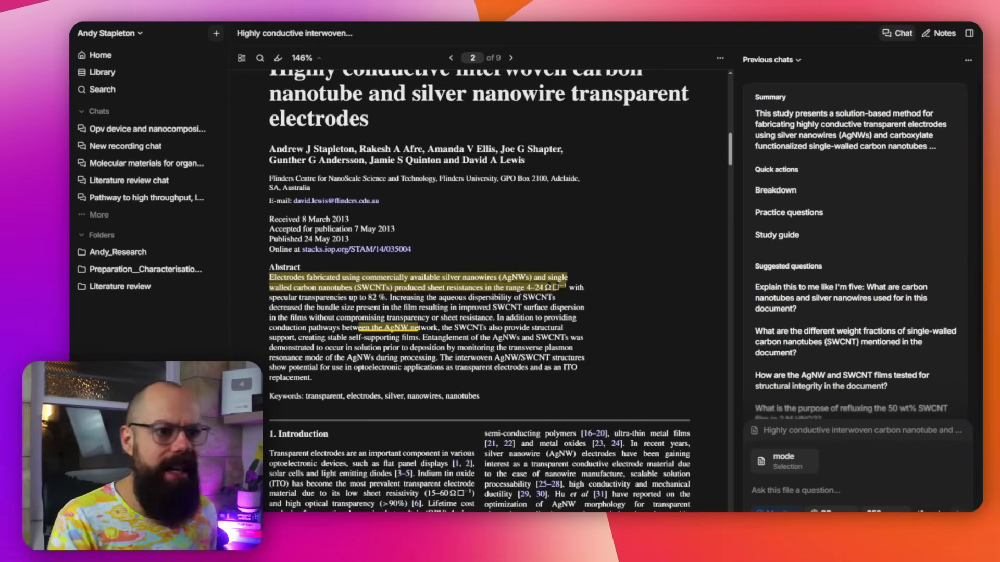
pyautogui.click(99, 56)
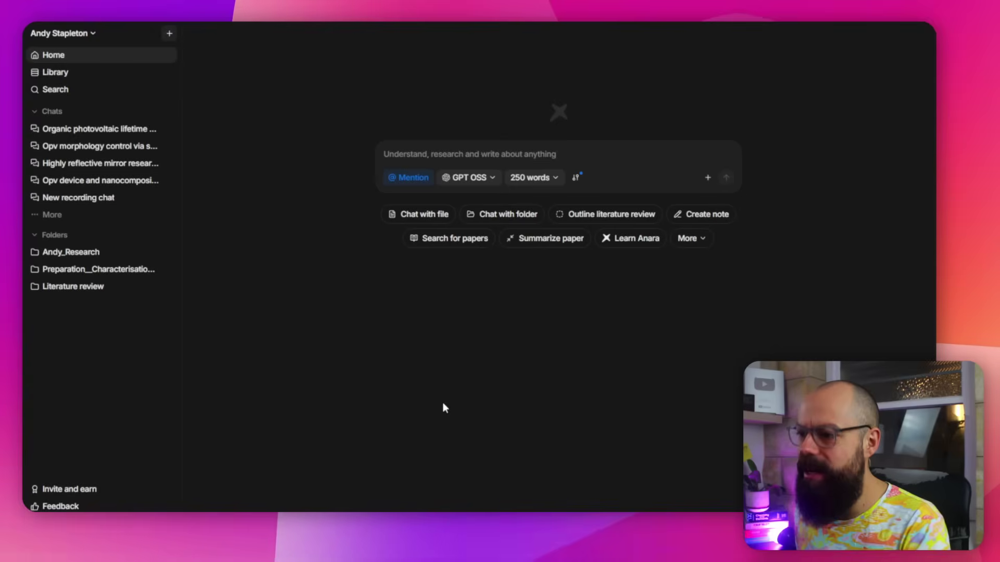
# Try tagging Search Web, Complete Form and Search Papers agents, then settle on Create Image.
pyautogui.click(402, 177)
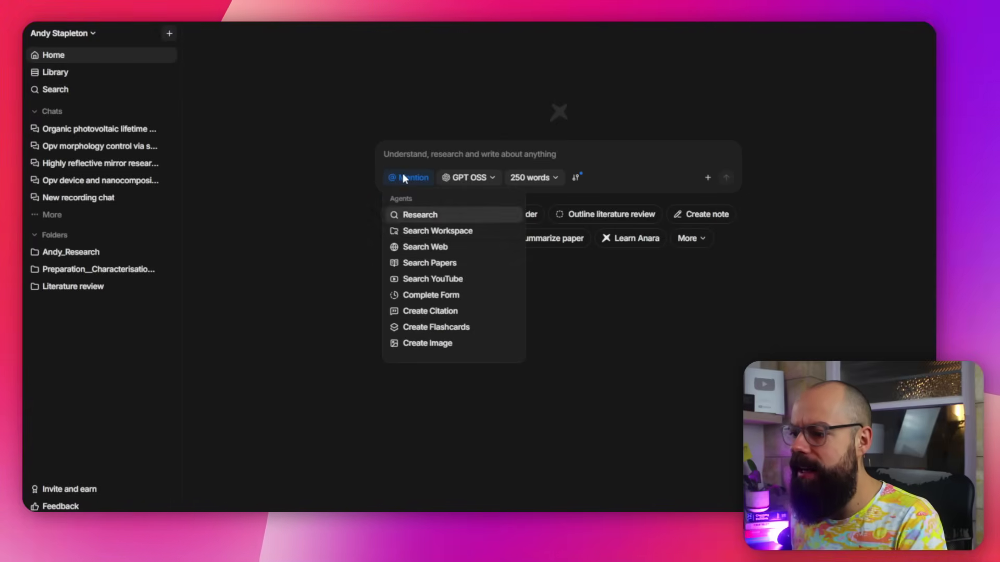
pyautogui.click(426, 245)
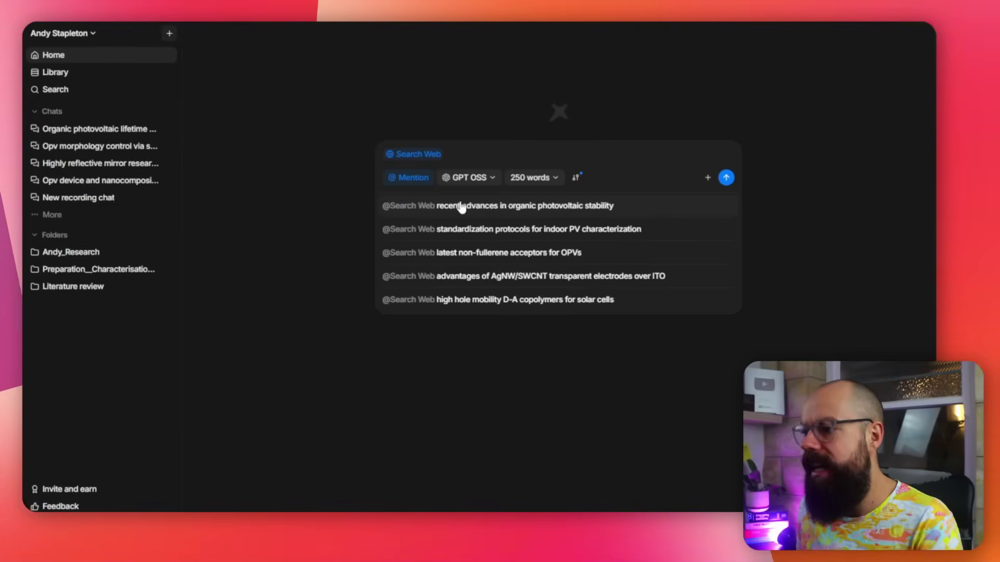
pyautogui.press('BackSpace')
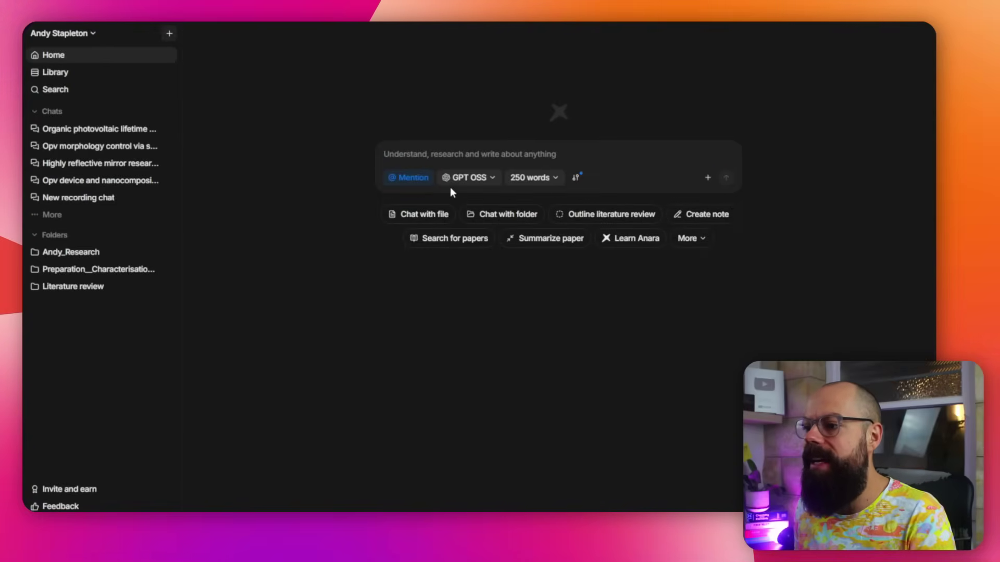
pyautogui.click(412, 180)
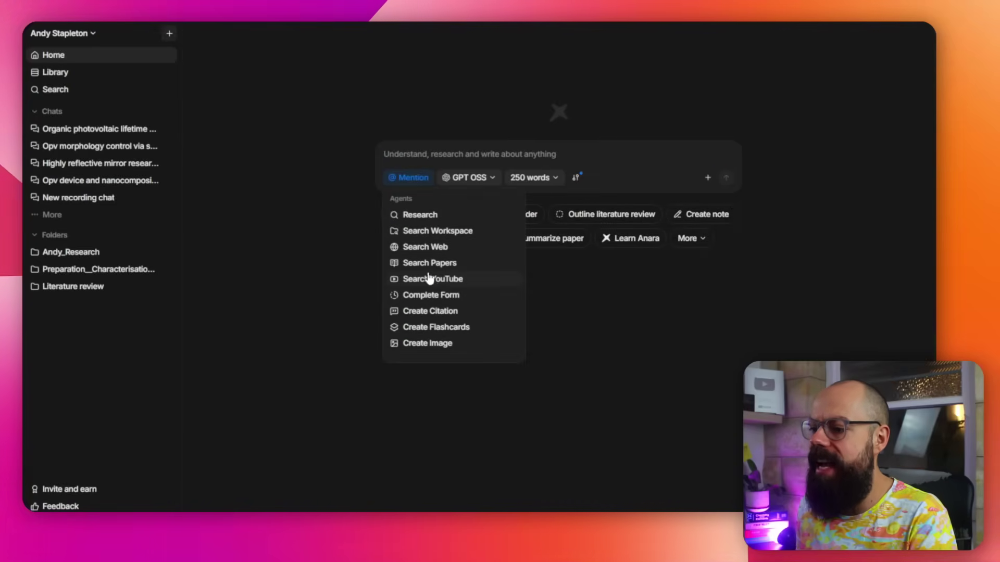
pyautogui.click(445, 296)
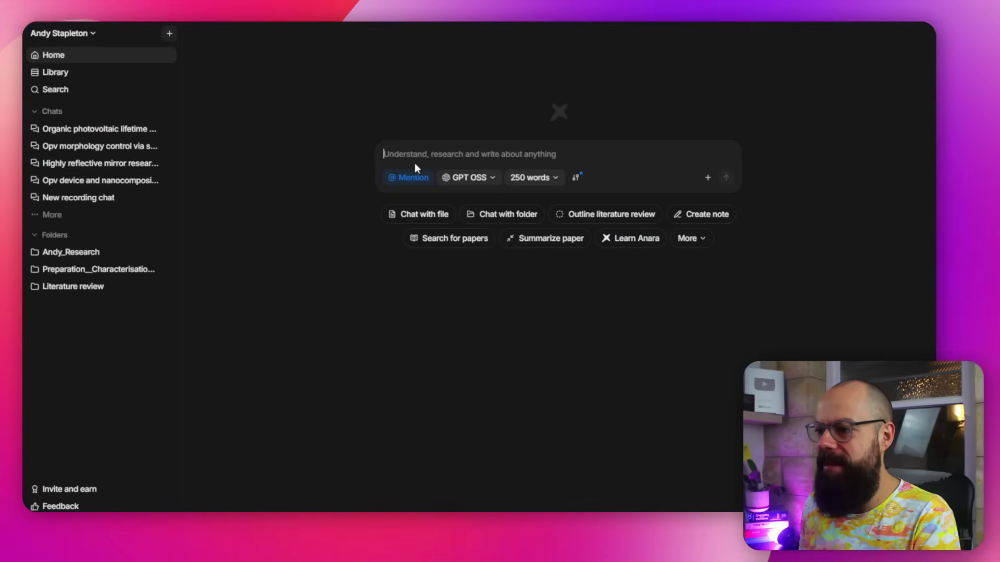
pyautogui.click(412, 177)
pyautogui.click(420, 263)
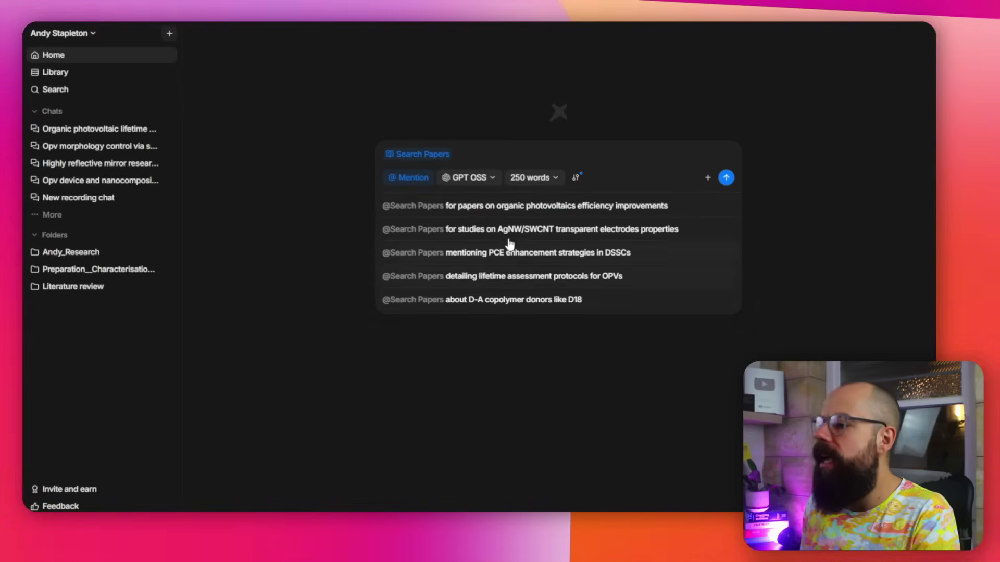
pyautogui.press('BackSpace')
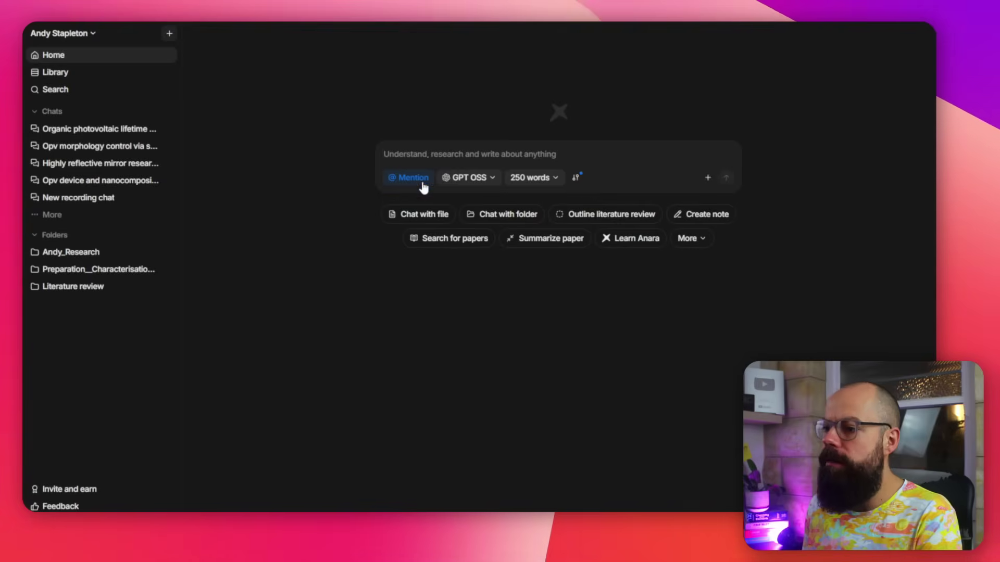
pyautogui.click(409, 177)
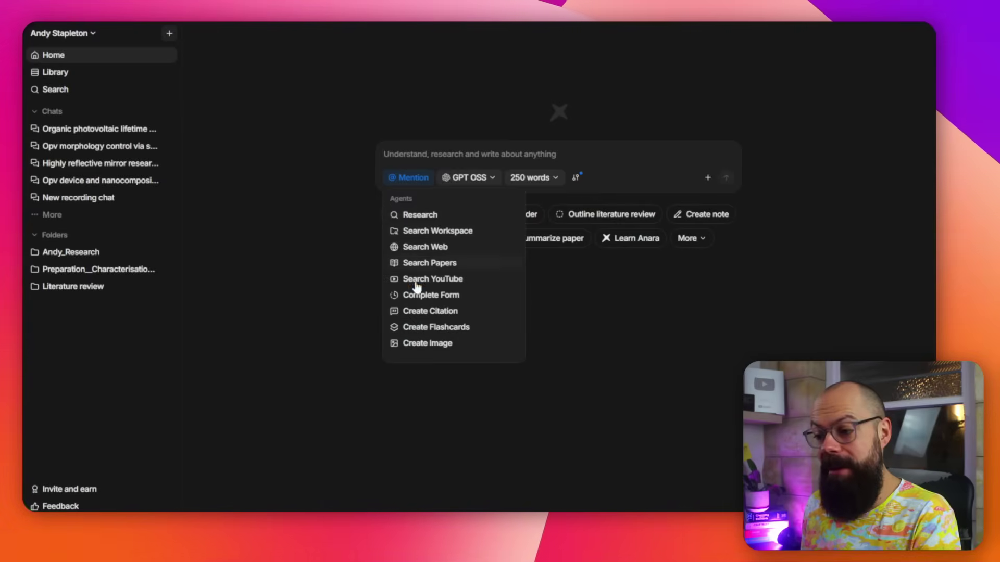
pyautogui.click(426, 344)
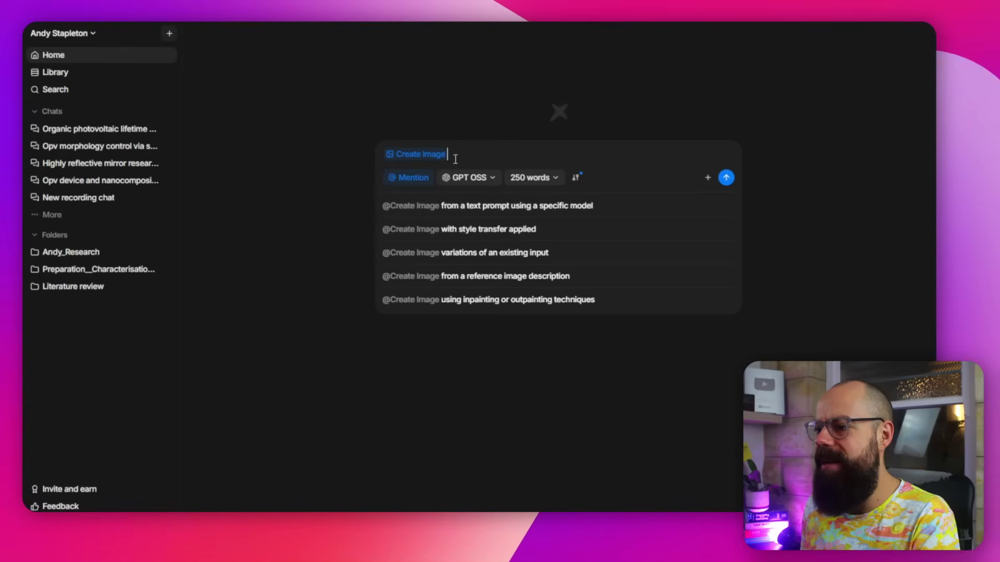